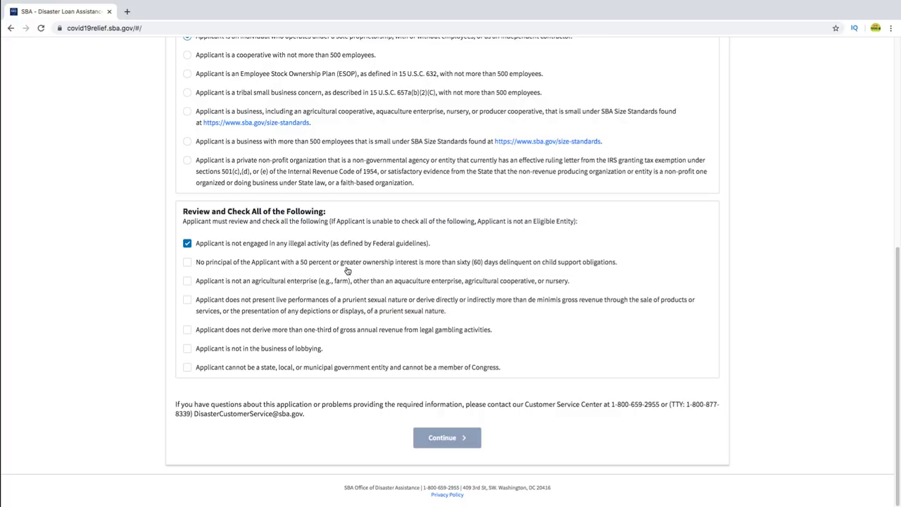
- Check the remaining certifications: child support, agriculture, prurient material, gambling, lobbying and government entity
left_click(188, 266)
left_click(188, 282)
left_click(188, 302)
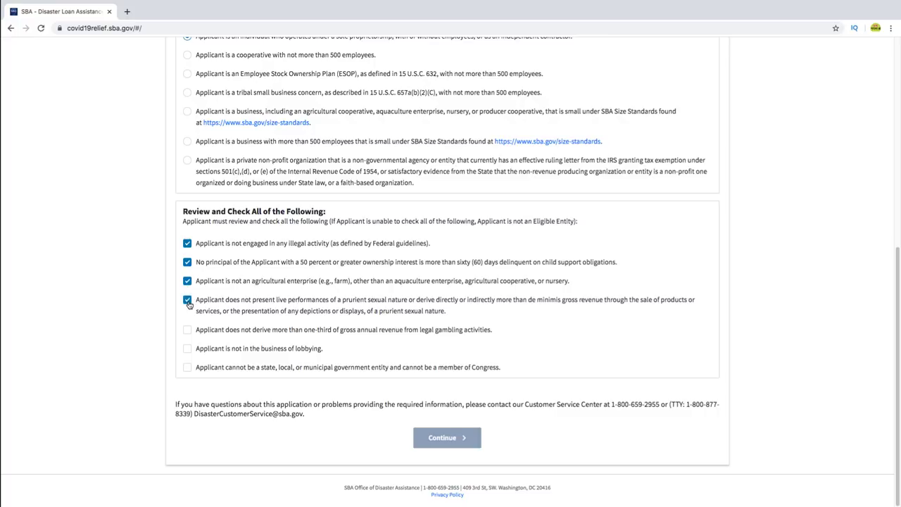
left_click(189, 332)
left_click(187, 352)
left_click(197, 373)
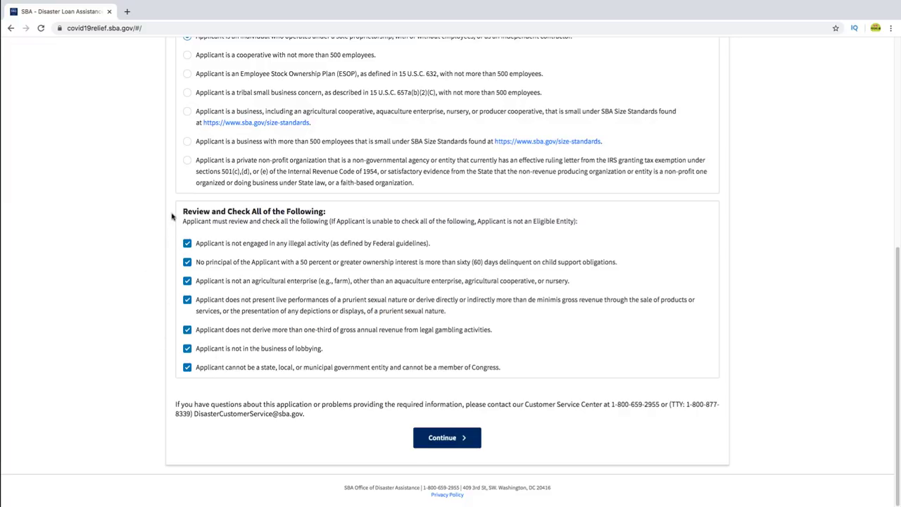
- Continue to the blank Business Information page (step 1 of 3) and scroll through it
left_click(452, 440)
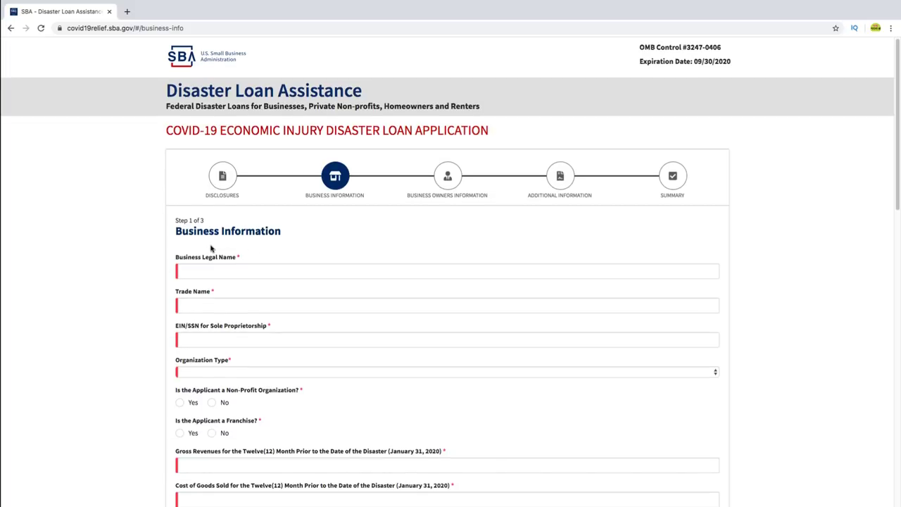
scroll(210, 250, "down", 2)
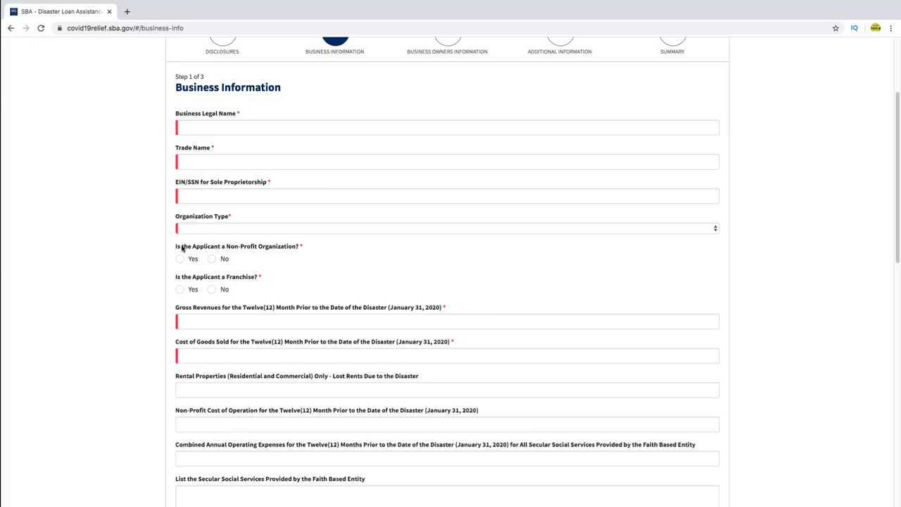
scroll(185, 278, "down", 4)
scroll(204, 394, "down", 5)
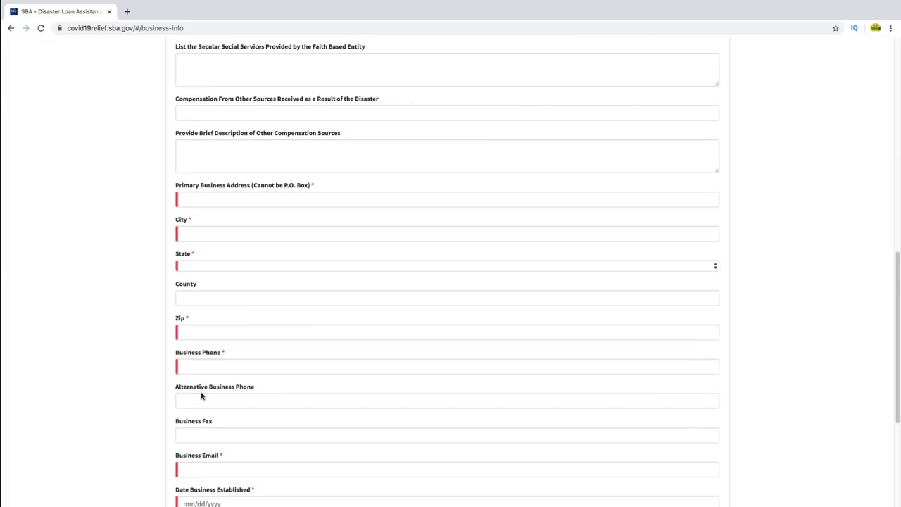
scroll(202, 401, "up", 15)
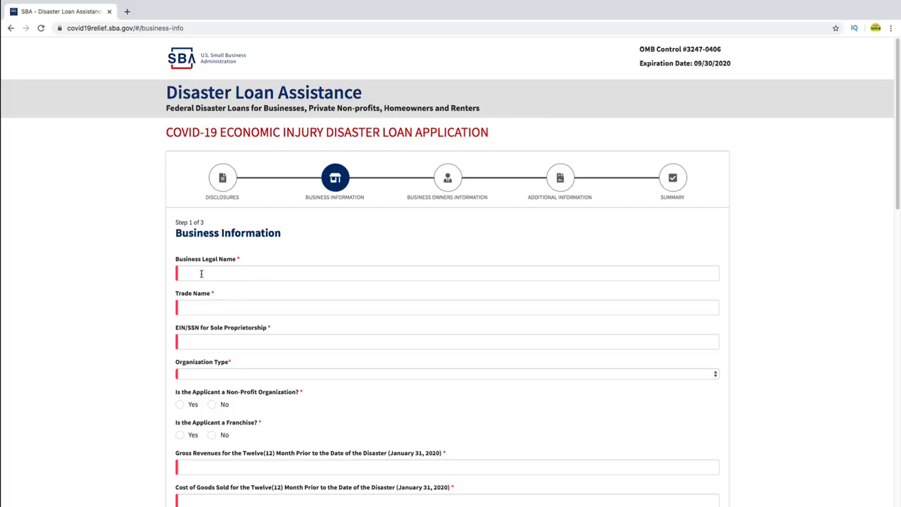
- Enter 'toto fashion' as both the Business Legal Name and the Trade Name
left_click(248, 273)
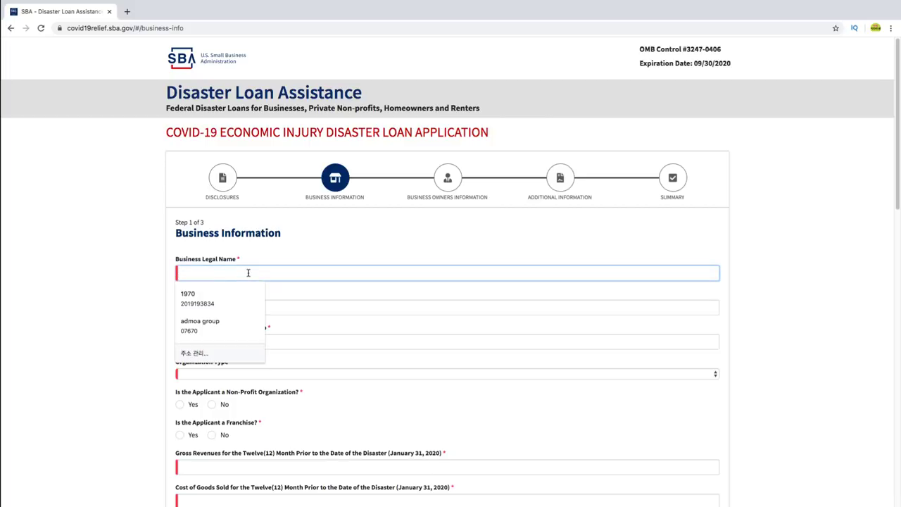
left_click(255, 258)
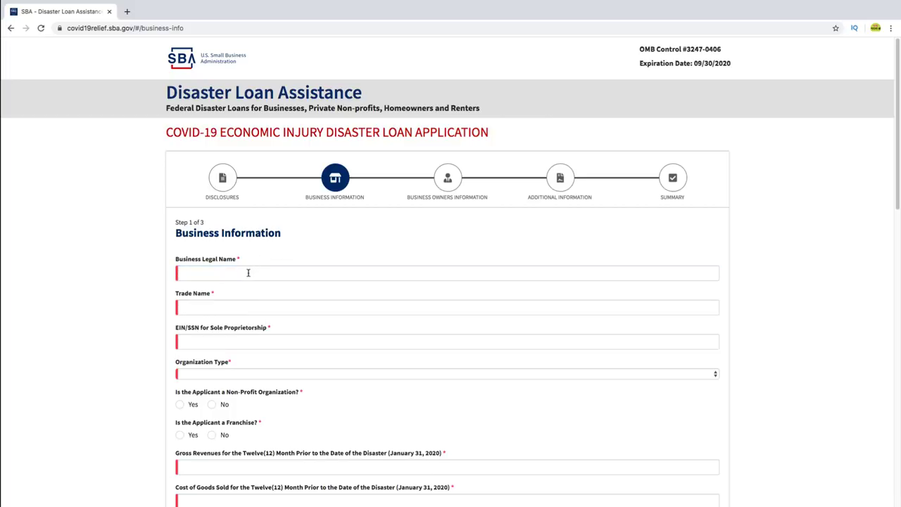
left_click(248, 273)
type("toto")
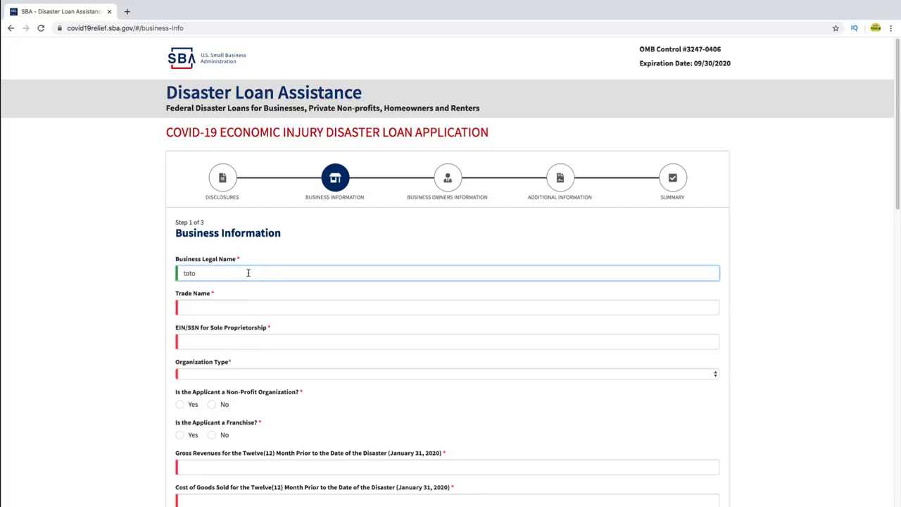
type(" fashion")
left_click(217, 308)
type("toto")
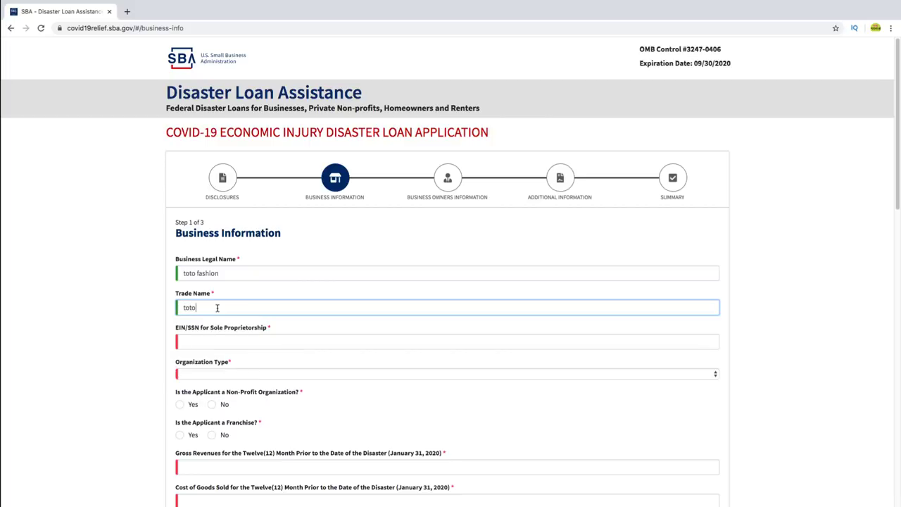
type(" fashion")
- Enter the business EIN in the EIN/SSN field
scroll(244, 343, "down", 2)
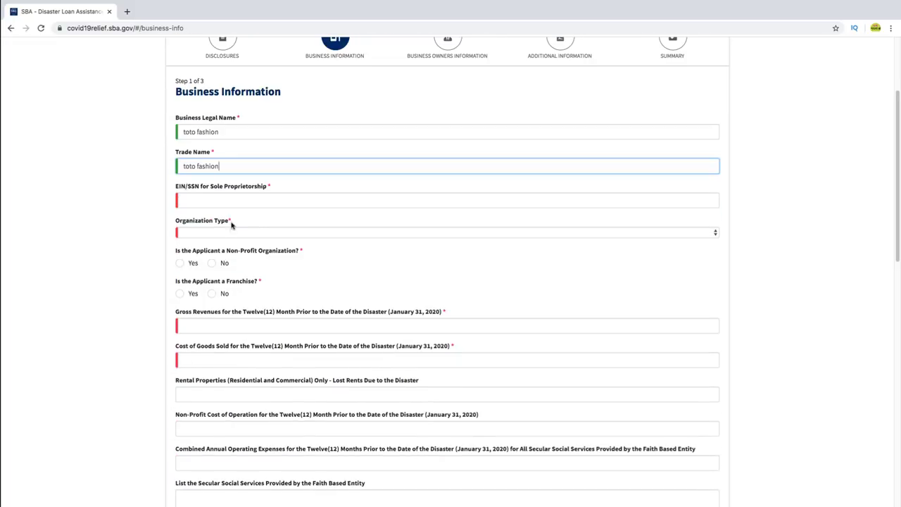
left_click(235, 201)
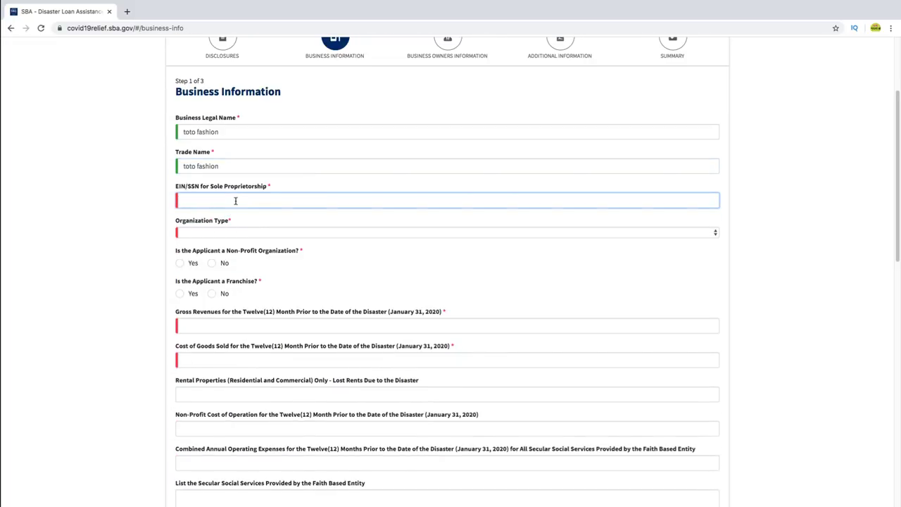
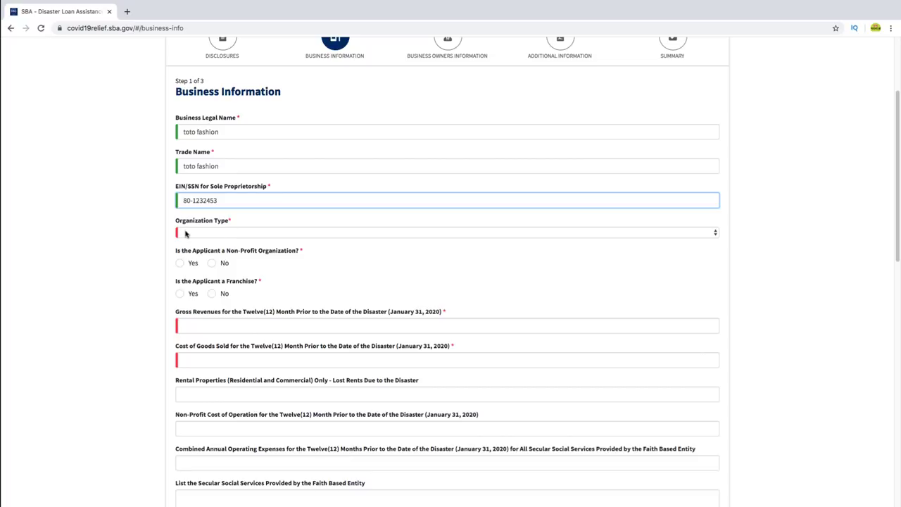
- Set Organization Type to Sole Proprietorship and answer No to both non-profit and franchise
left_click(271, 235)
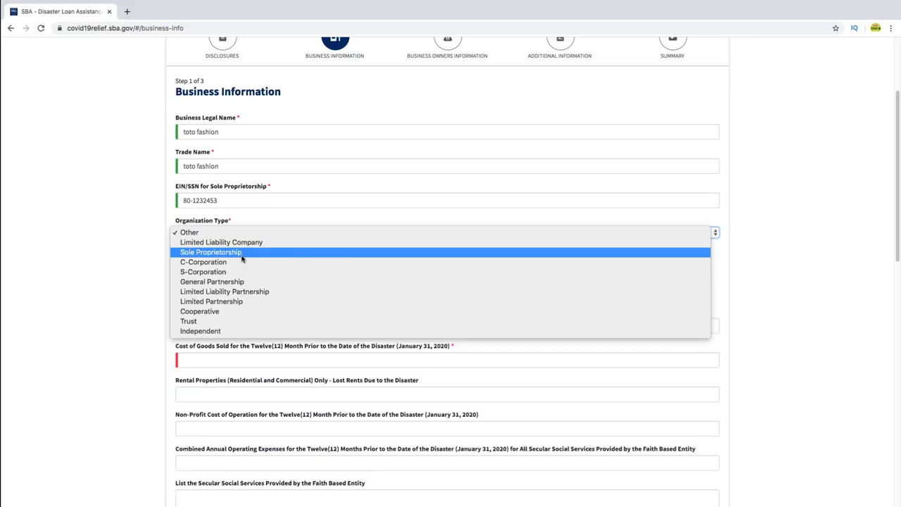
left_click(243, 256)
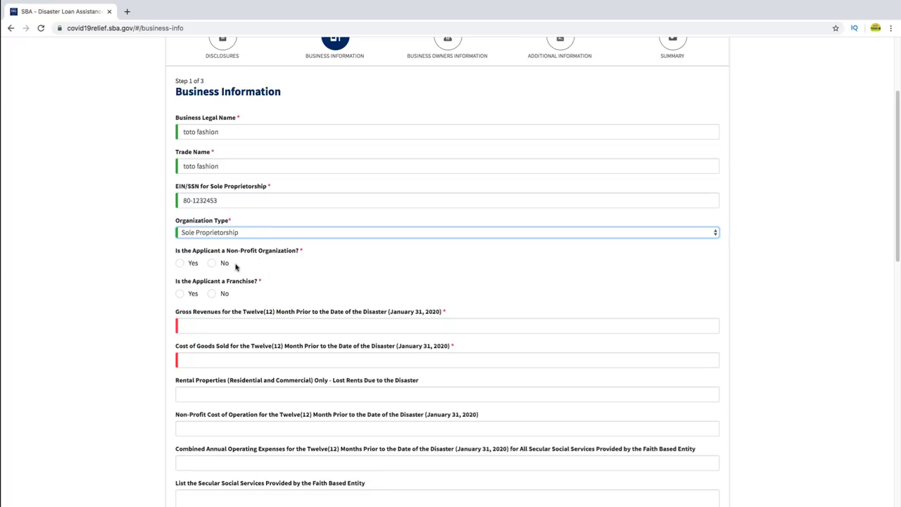
left_click(213, 264)
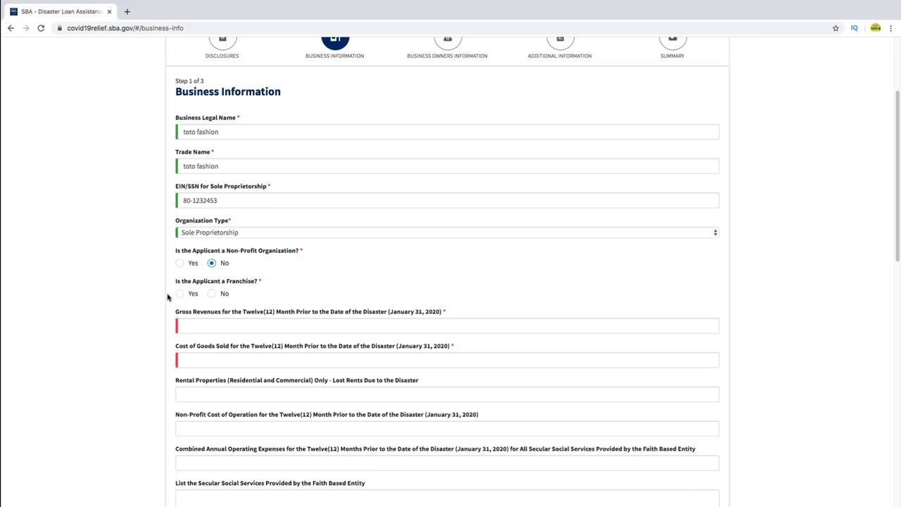
left_click(214, 295)
scroll(280, 308, "down", 2)
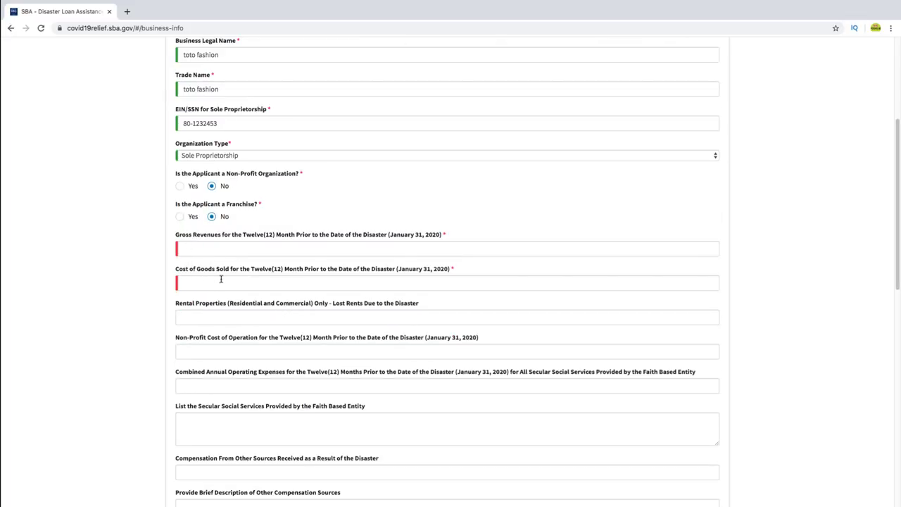
- Enter gross revenues of 56,365,436 and cost of goods sold of 665,466
left_click(285, 250)
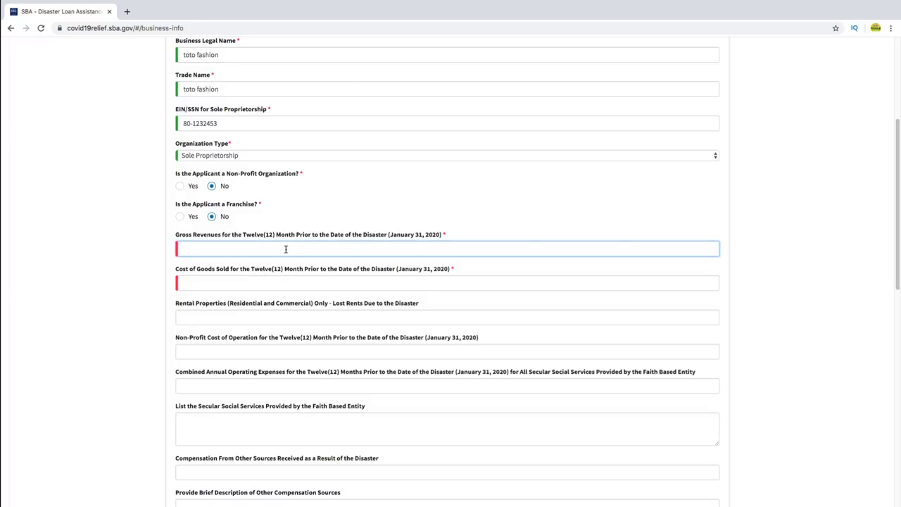
type("56365436")
left_click(261, 279)
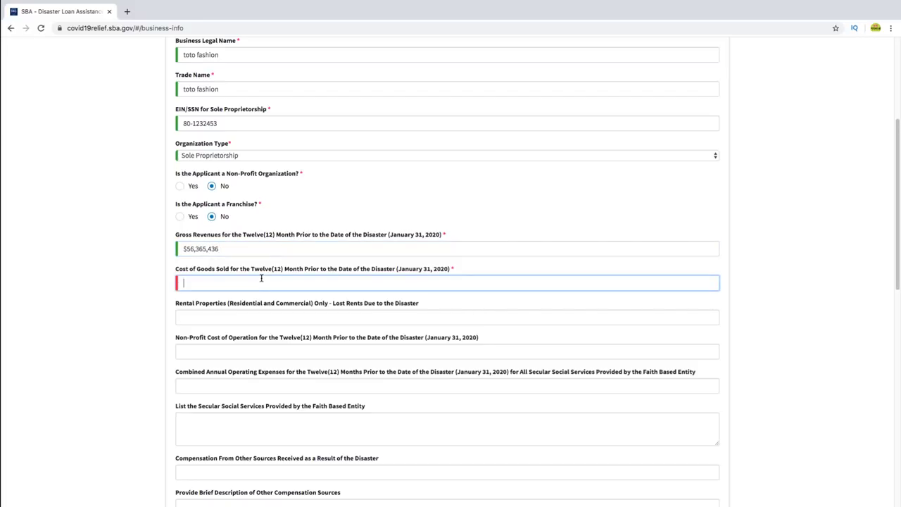
type("665466")
left_click(497, 307)
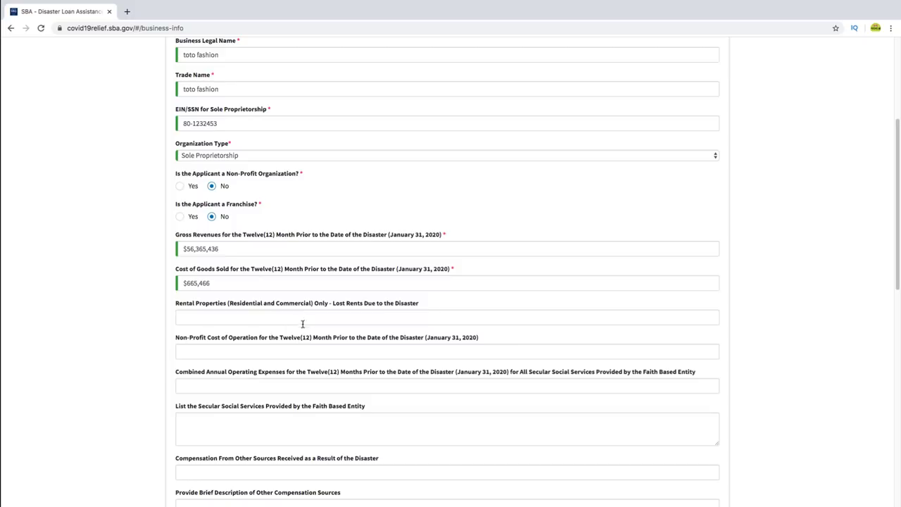
scroll(249, 344, "down", 1)
scroll(249, 345, "down", 1)
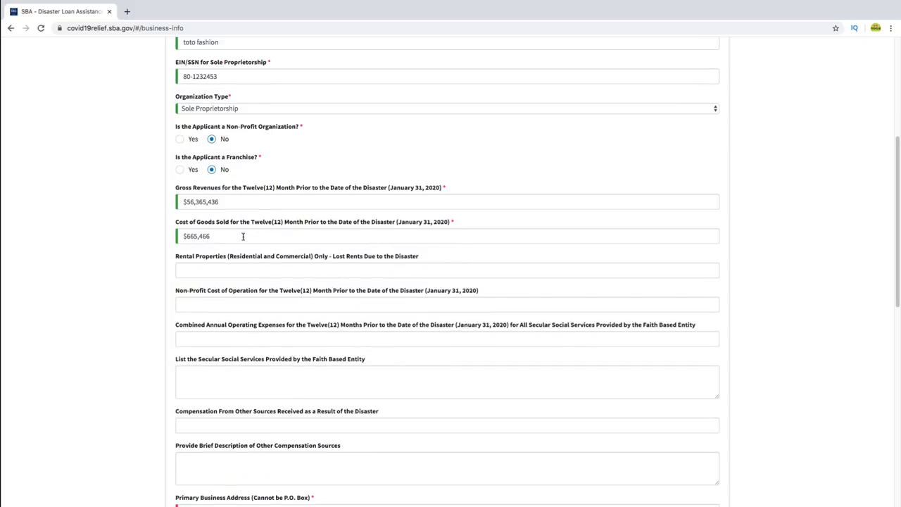
scroll(301, 328, "down", 5)
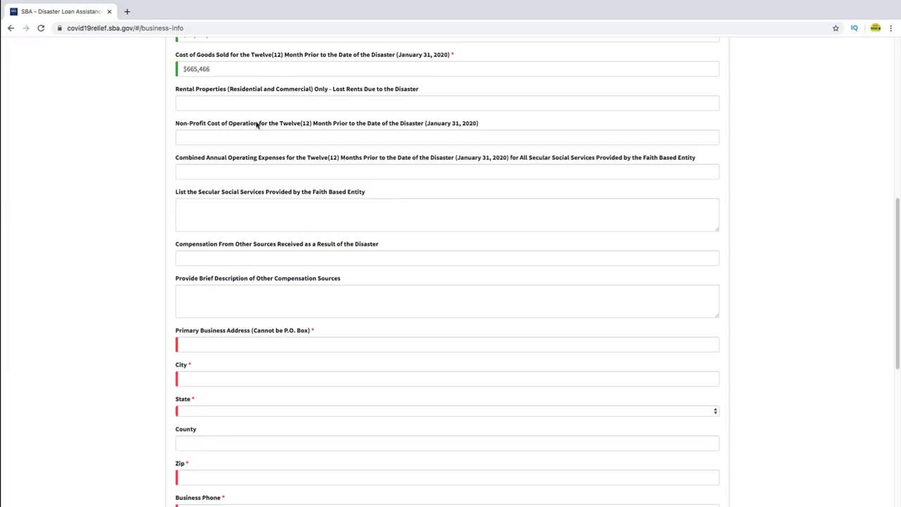
- Enter the business's street address and city
left_click(245, 344)
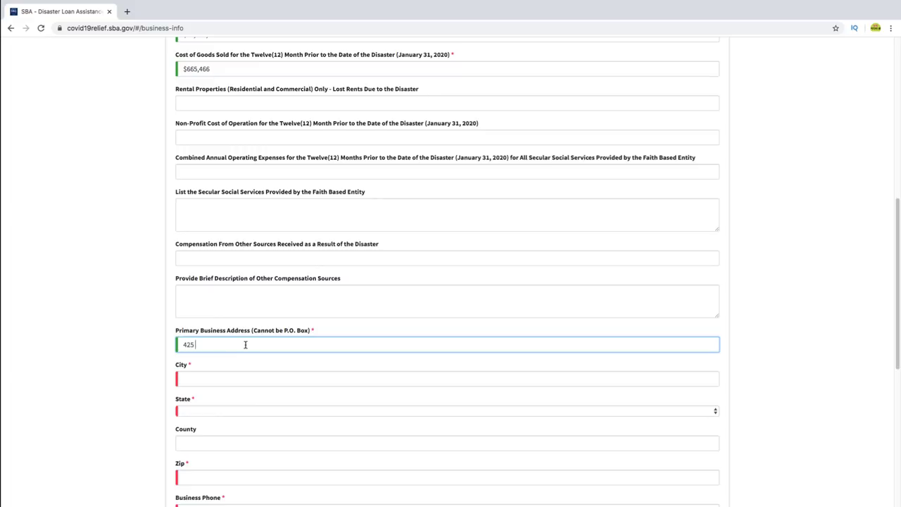
left_click(246, 378)
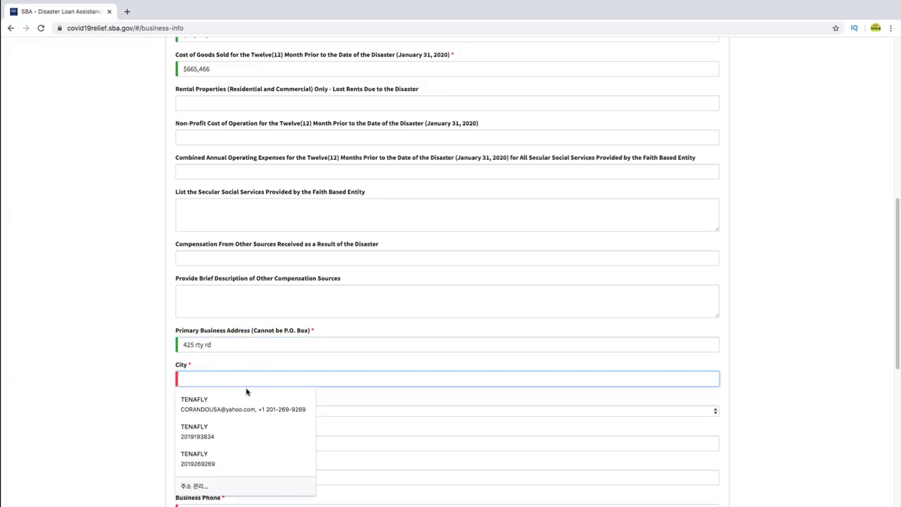
type("pal")
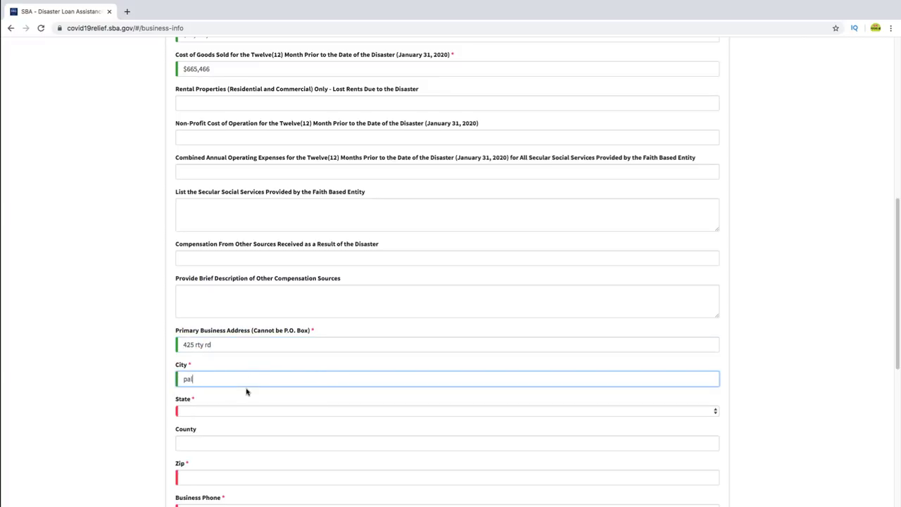
type("isades park")
- Choose New Jersey as the state and enter the business zip code
scroll(250, 391, "down", 1)
left_click(244, 338)
scroll(238, 382, "down", 3)
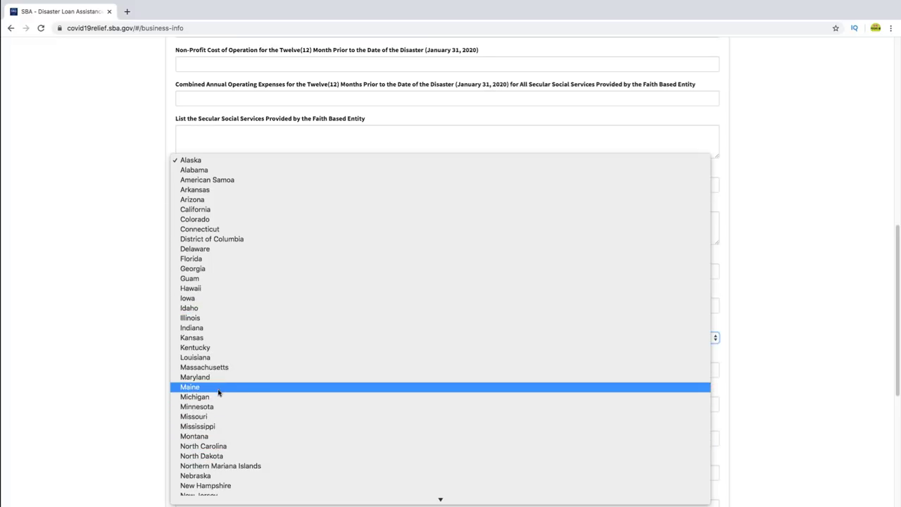
scroll(211, 468, "down", 3)
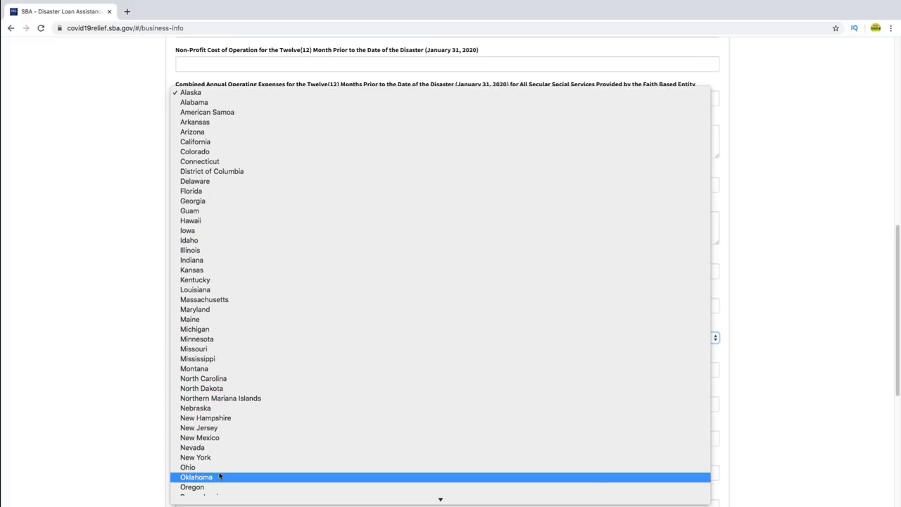
left_click(221, 430)
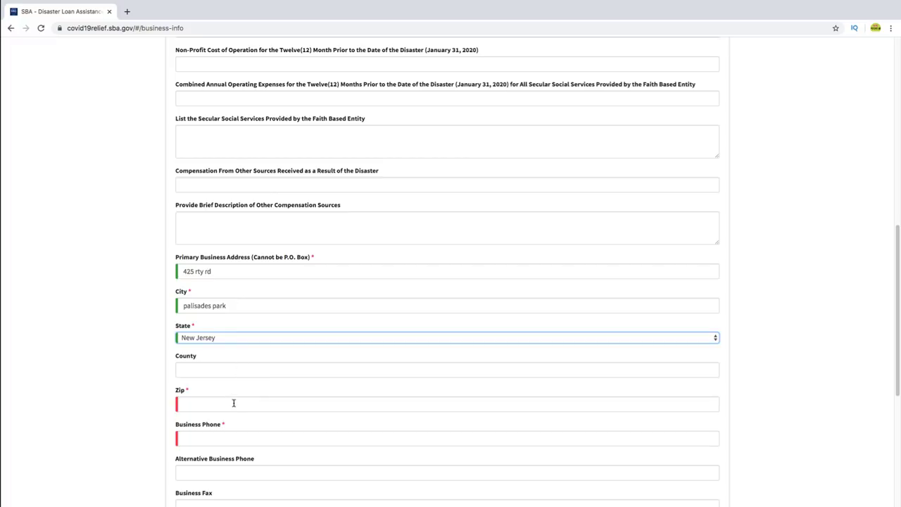
left_click(233, 403)
type("07")
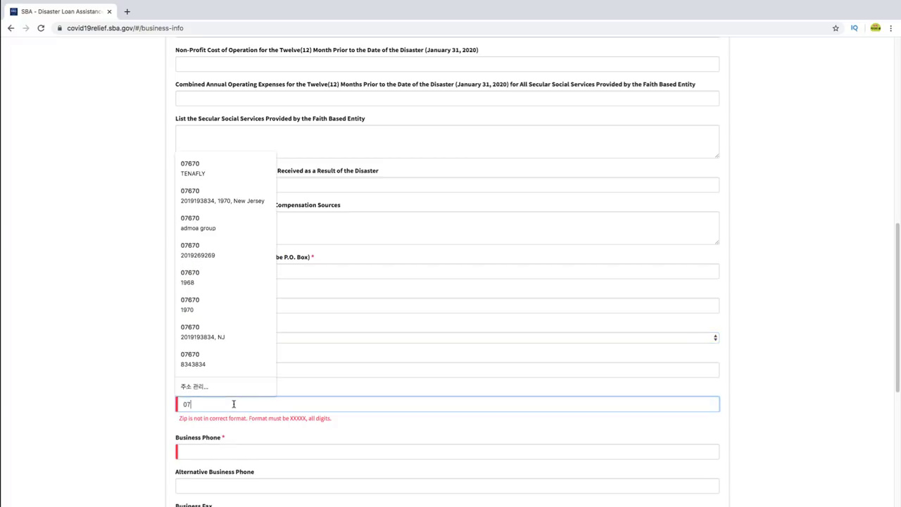
type("650")
scroll(236, 398, "down", 2)
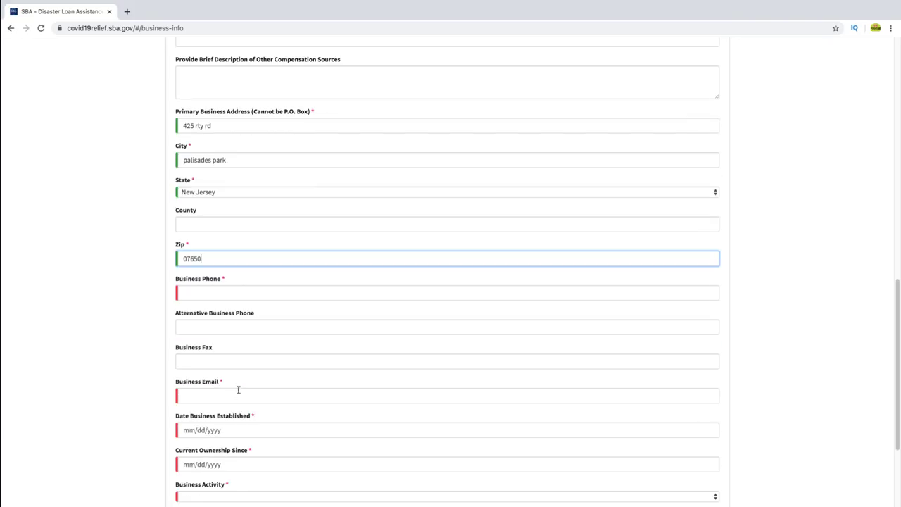
- Enter the business phone number and email address, correcting the email's mistyped ending
left_click(254, 291)
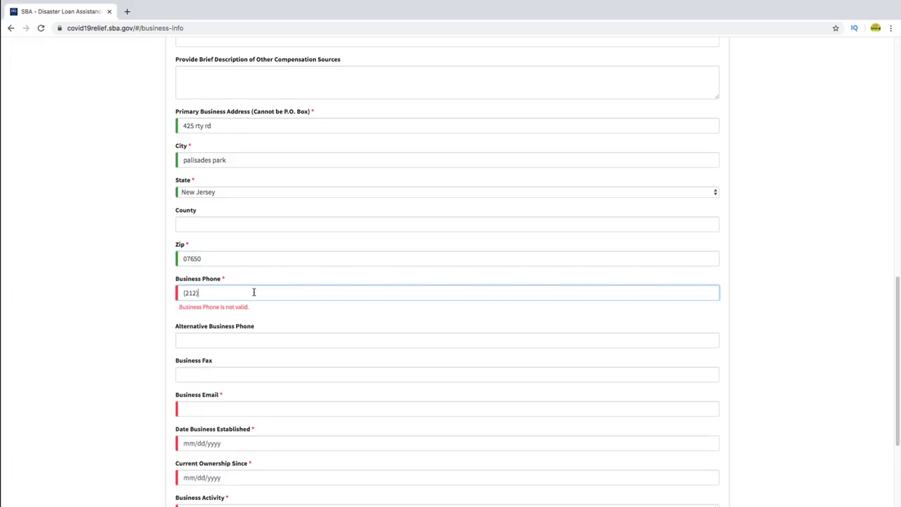
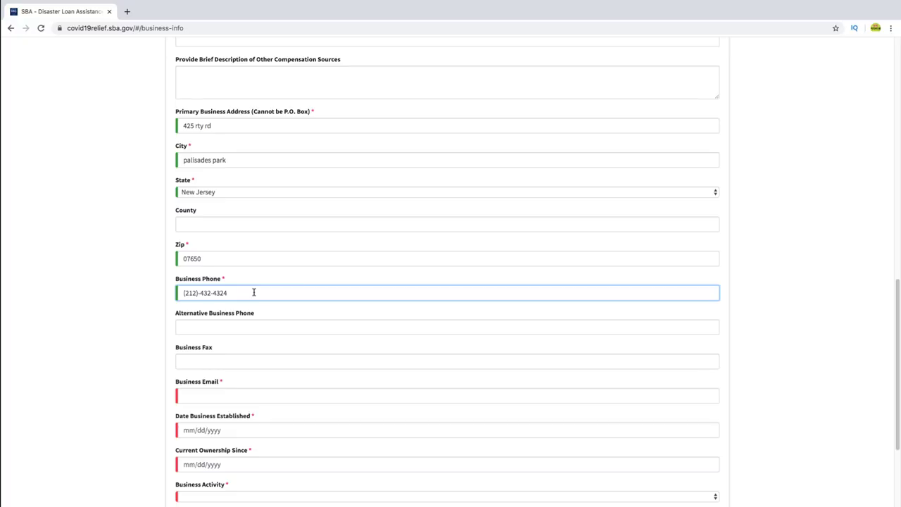
scroll(242, 329, "down", 3)
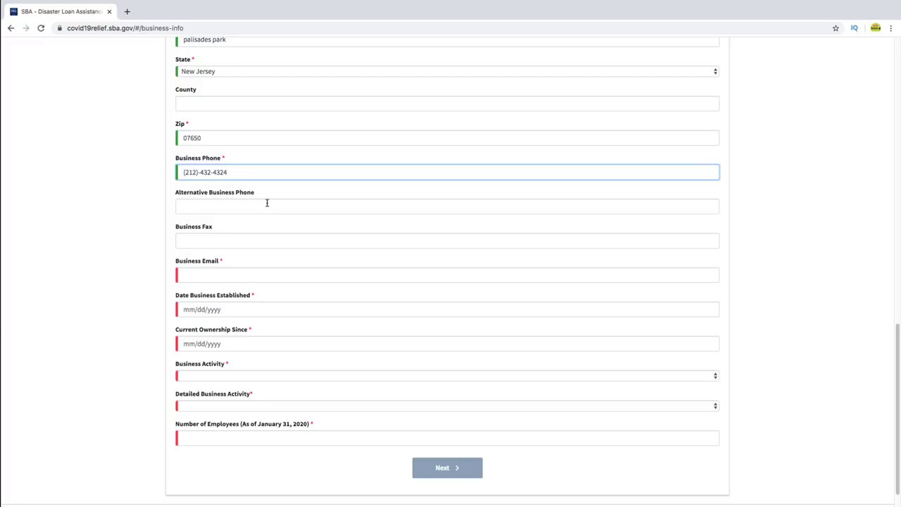
left_click(260, 276)
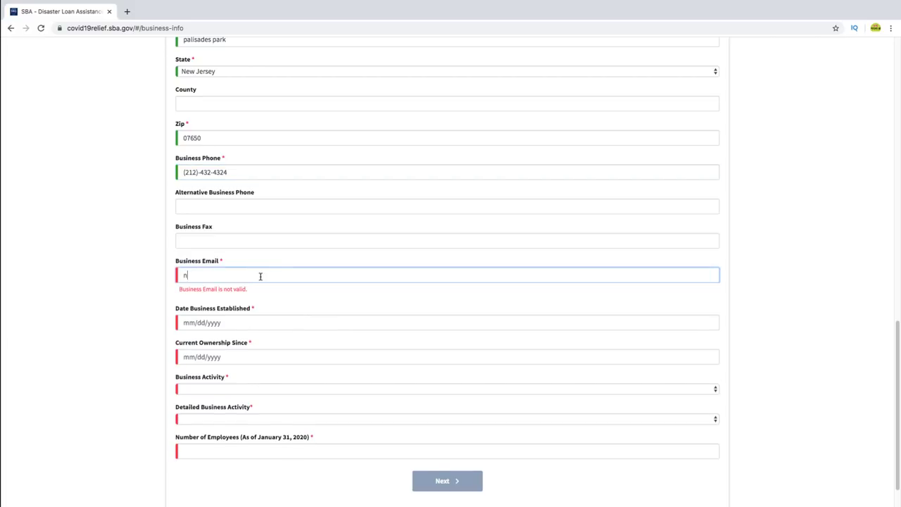
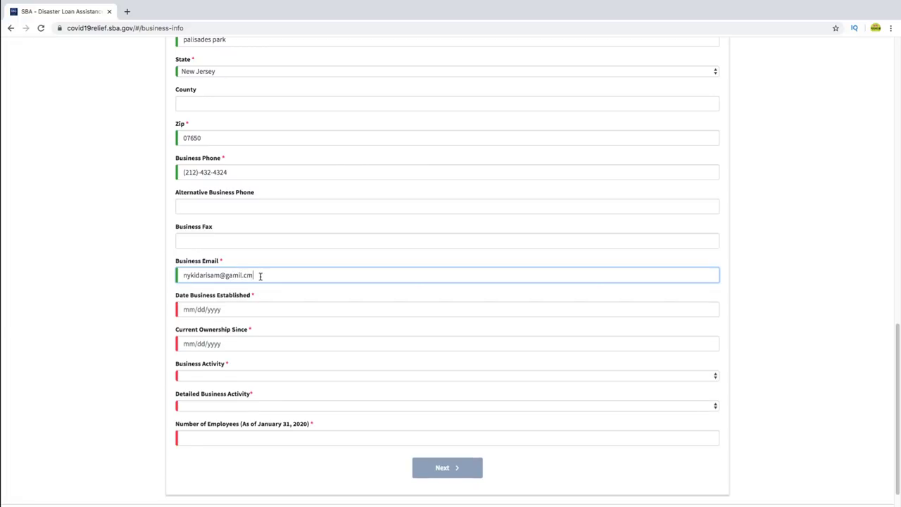
- Set Date Business Established and Current Ownership Since to 08/23/2010
left_click(194, 310)
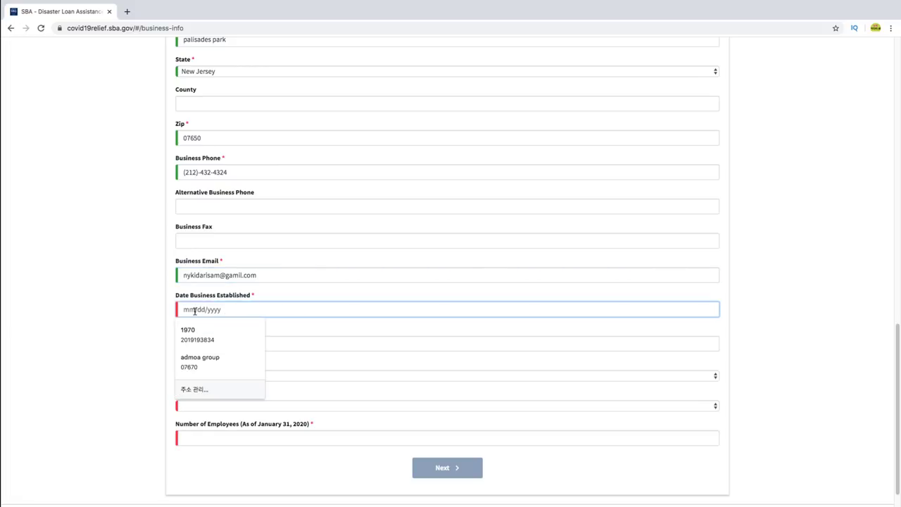
key("Escape")
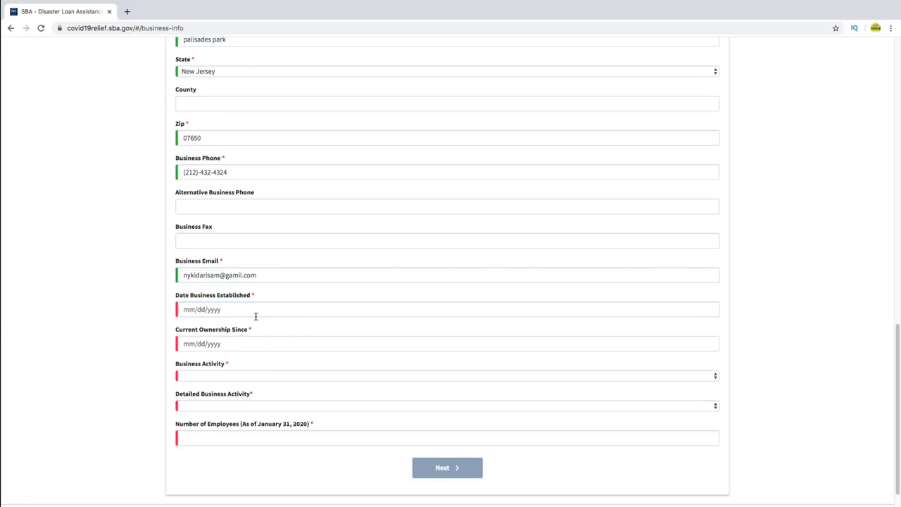
left_click(237, 308)
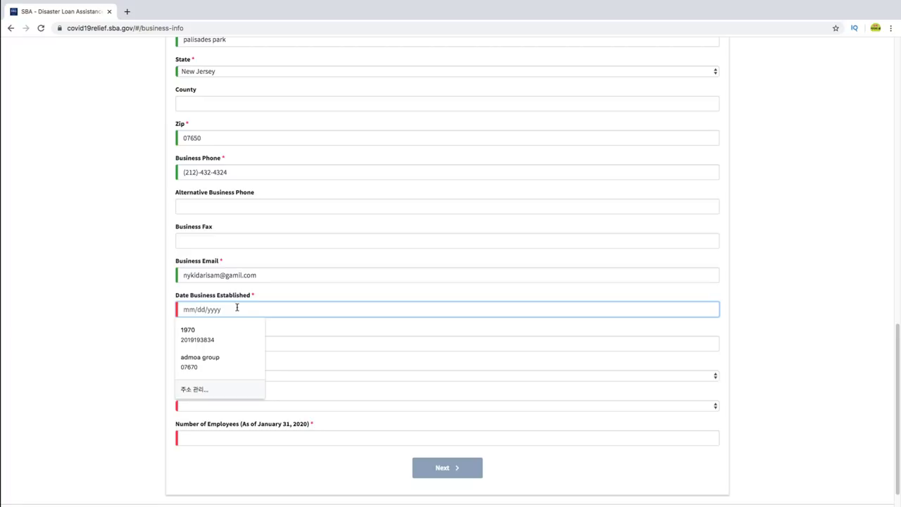
type("08")
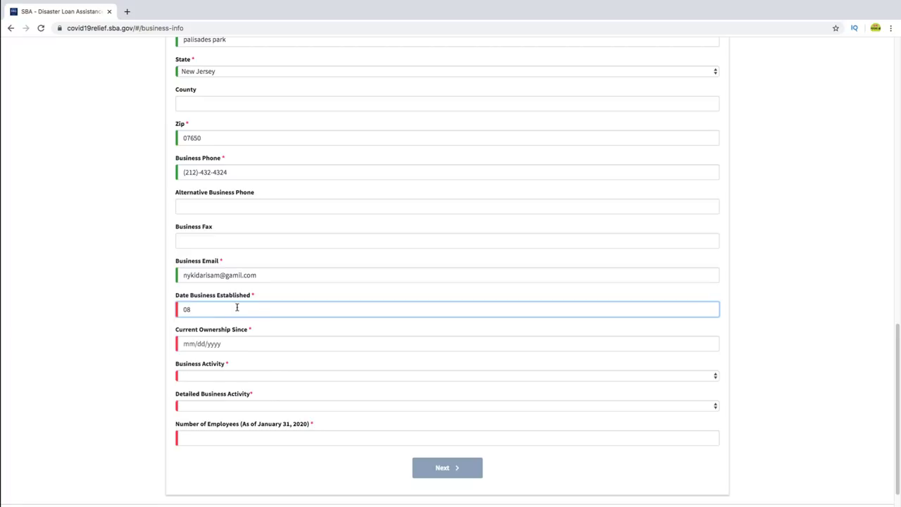
type("/23/2010")
left_click(236, 345)
type("0")
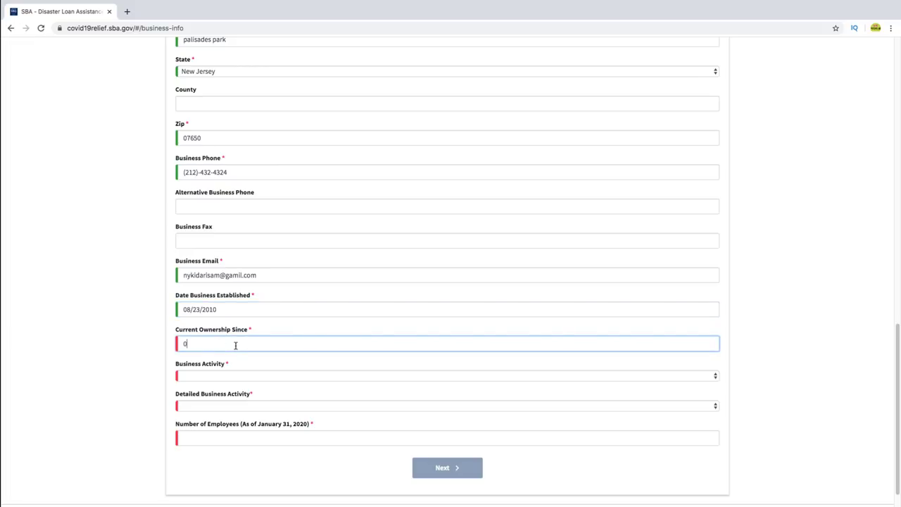
key("BackSpace")
key("BackSpace")
type("23/20/10")
key("BackSpace")
key("BackSpace")
key("BackSpace")
key("BackSpace")
key("BackSpace")
key("BackSpace")
key("BackSpace")
key("BackSpace")
type("08/23/2010")
scroll(254, 355, "down", 1)
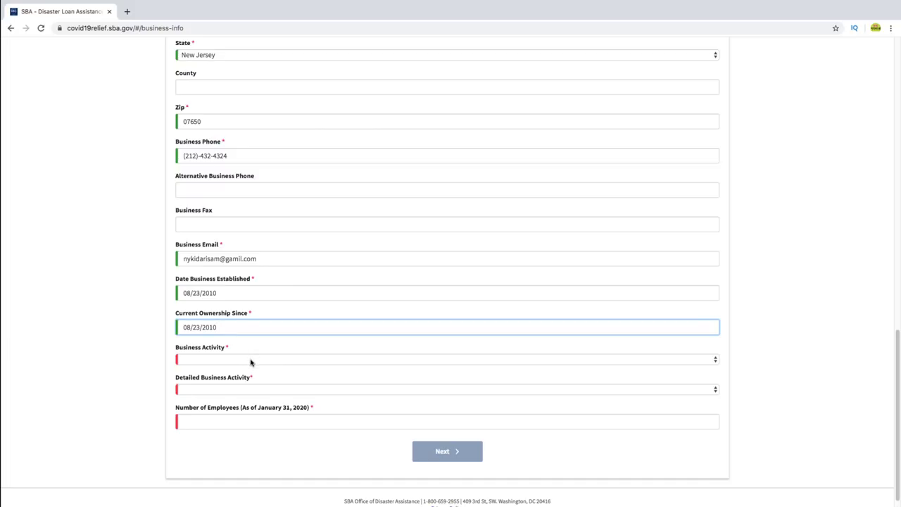
- Set business activity to Entertainment Services, detailed activity Entertainment Venue, and employees to 2
left_click(251, 360)
scroll(251, 361, "down", 5)
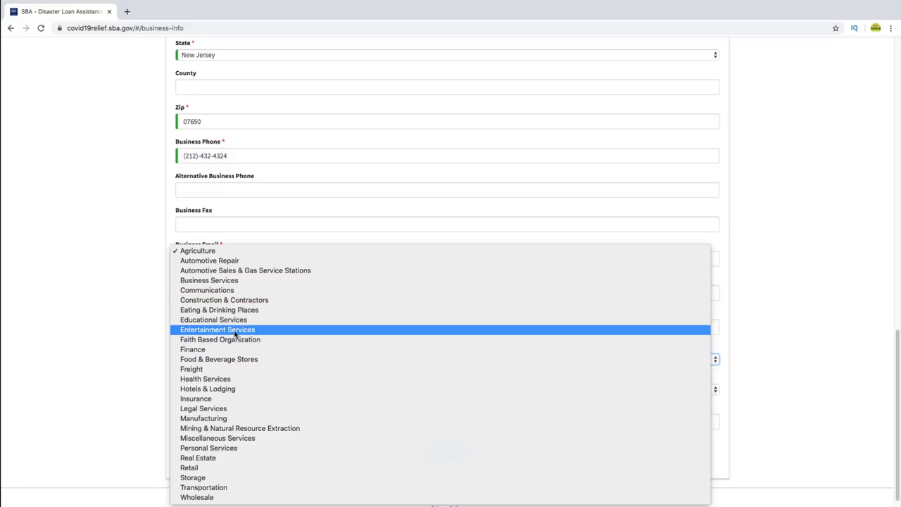
left_click(234, 330)
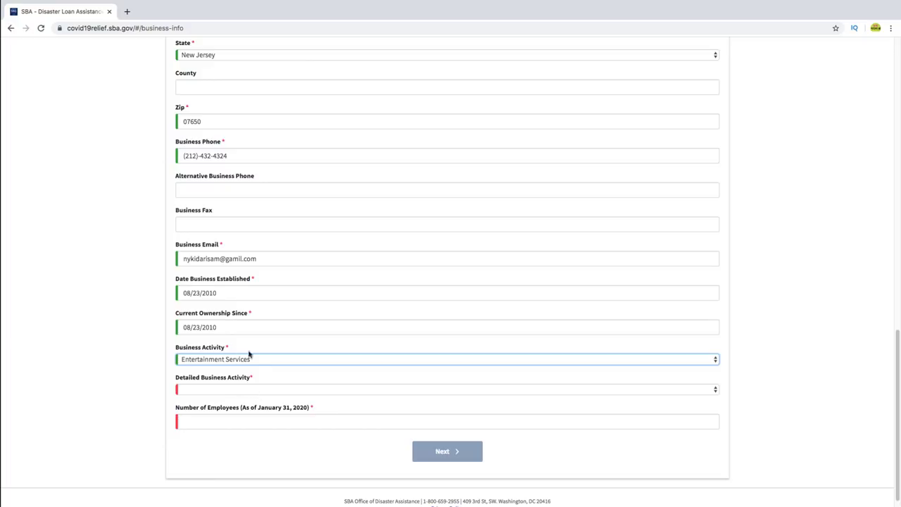
left_click(280, 391)
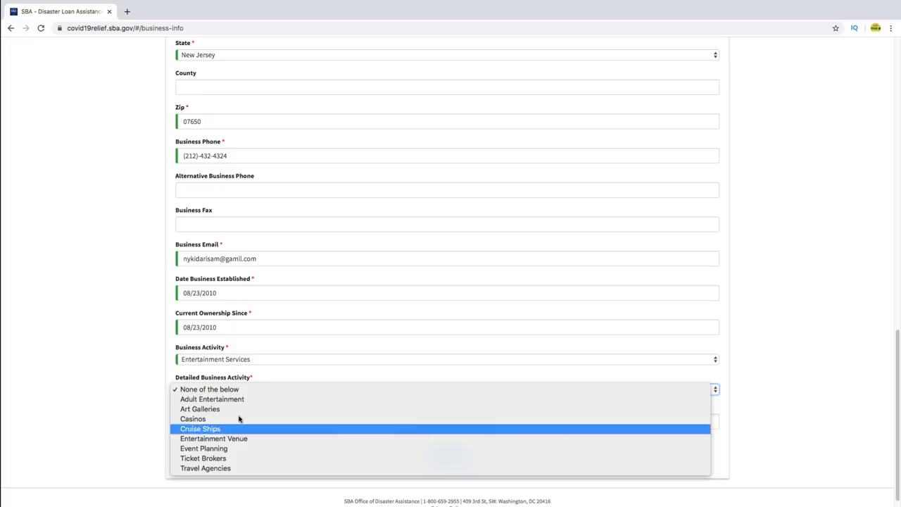
left_click(243, 439)
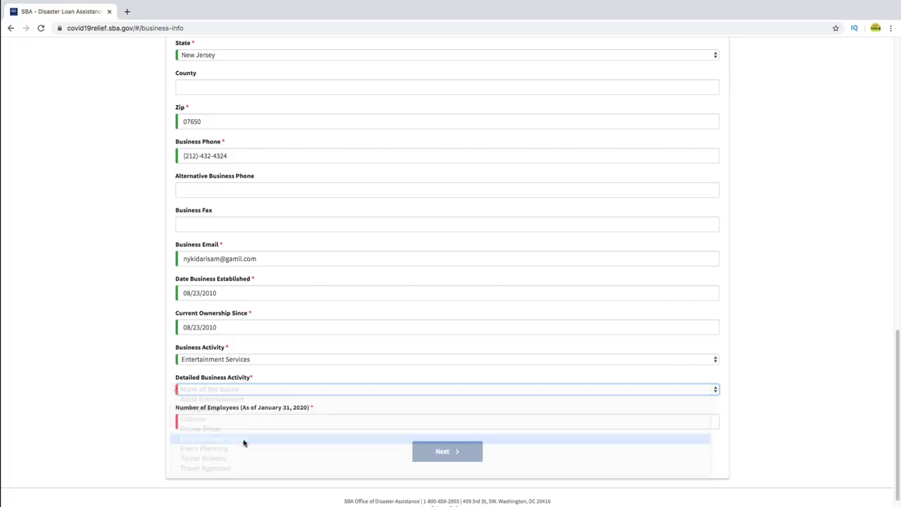
scroll(240, 404, "down", 1)
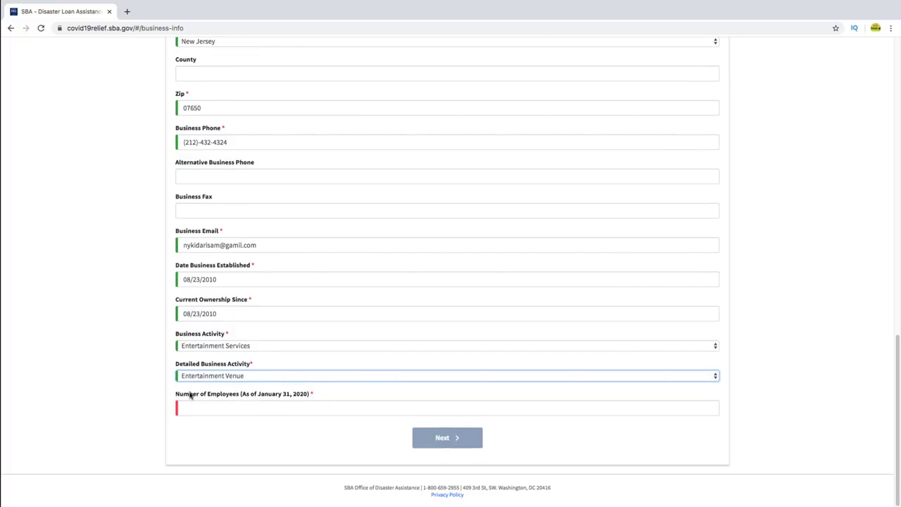
left_click(248, 409)
type("2")
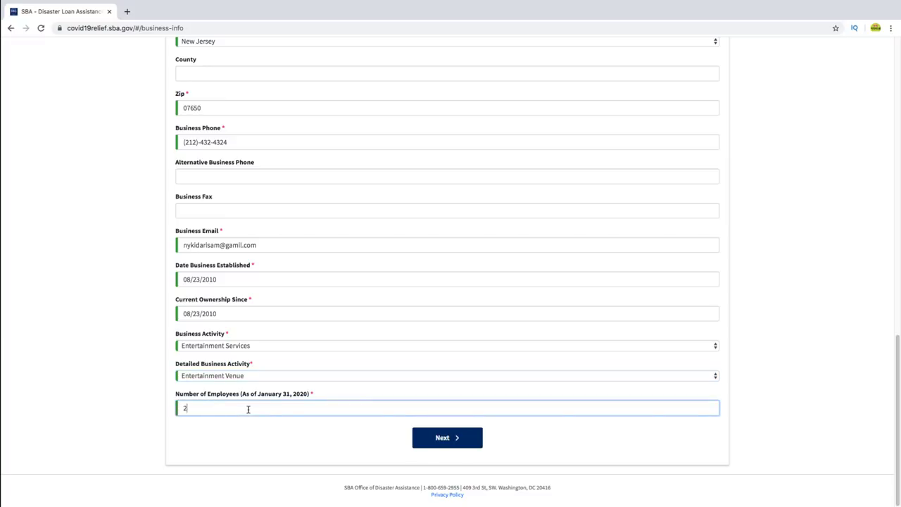
- Continue to the Business Owners step and answer Yes to being owned by a business entity
left_click(448, 444)
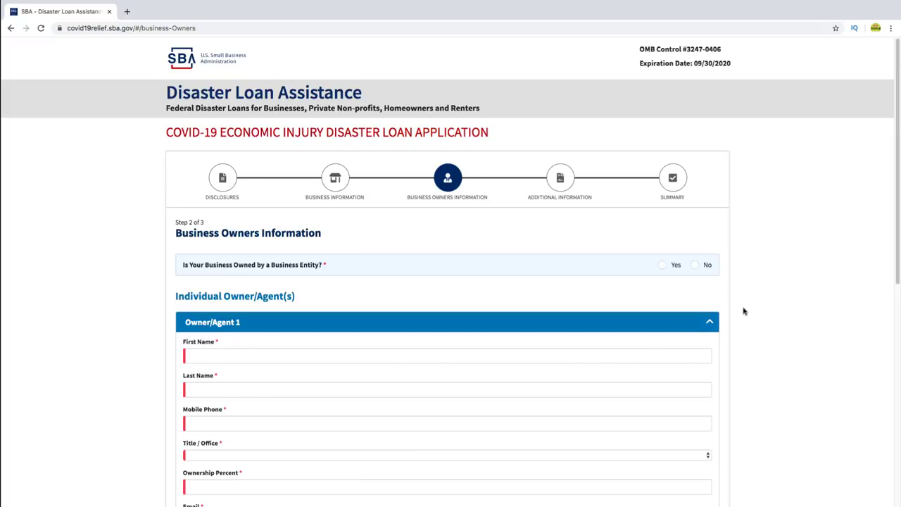
scroll(761, 304, "down", 2)
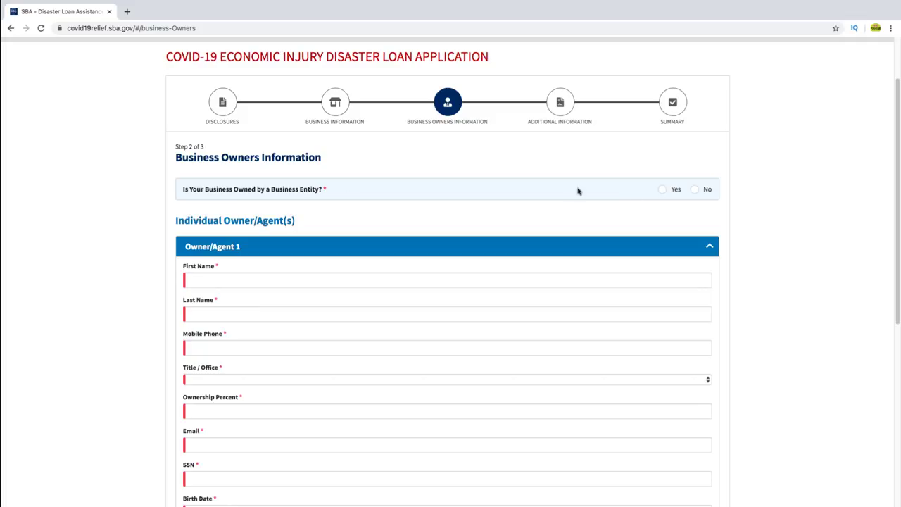
left_click(661, 190)
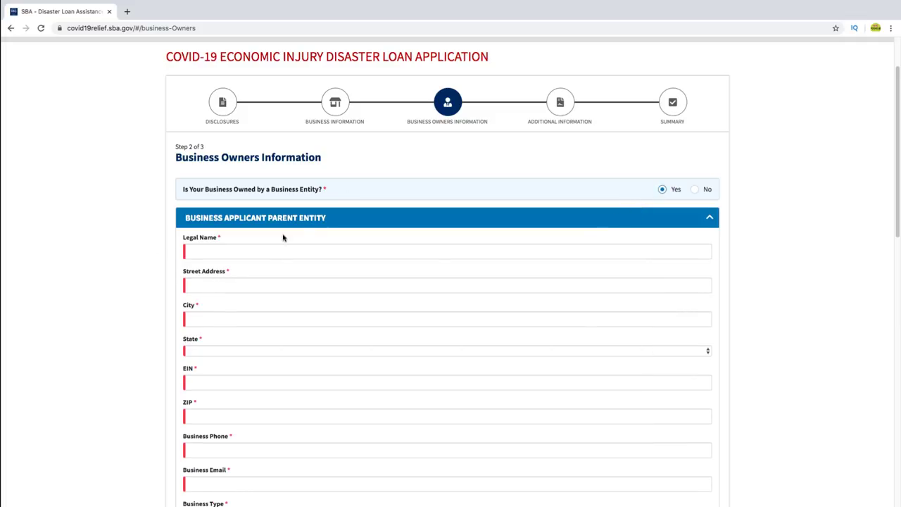
- Review the parent entity fields, from Legal Name down through Owner/Agent 1
left_click(220, 249)
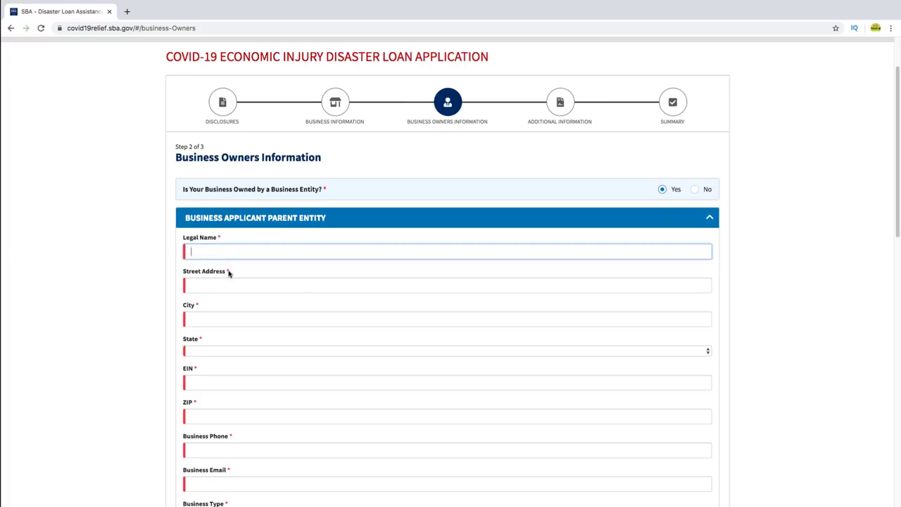
scroll(228, 281, "down", 1)
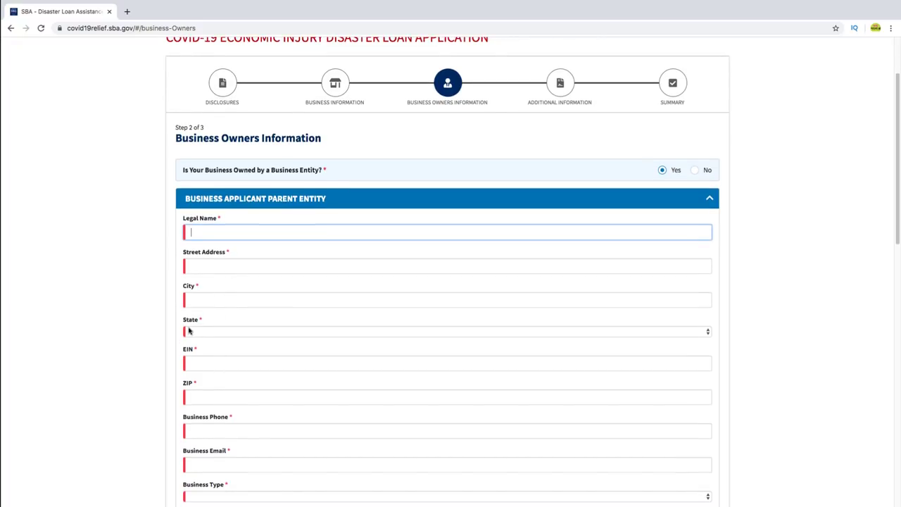
scroll(205, 364, "down", 1)
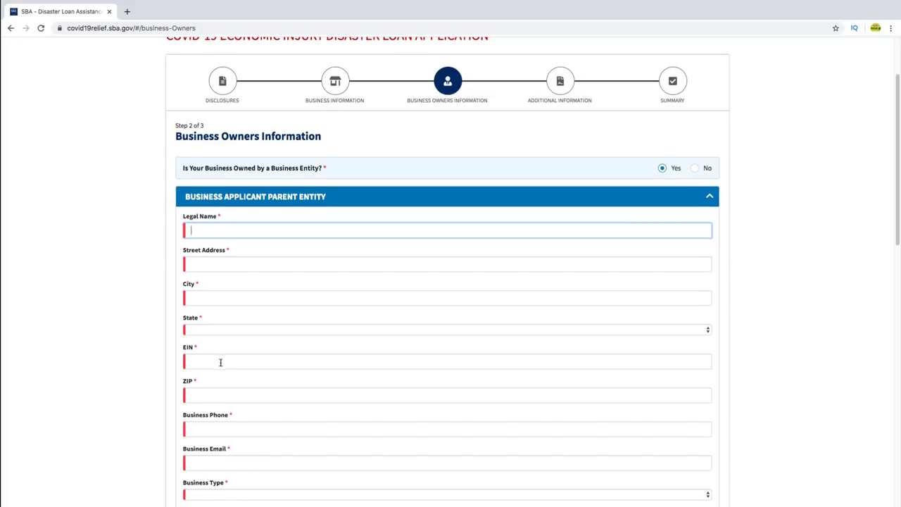
scroll(201, 421, "down", 2)
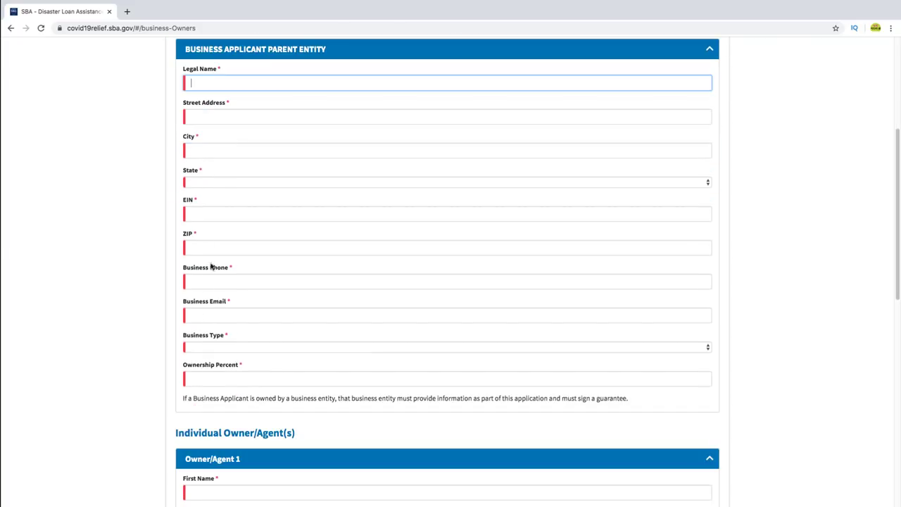
scroll(223, 345, "down", 2)
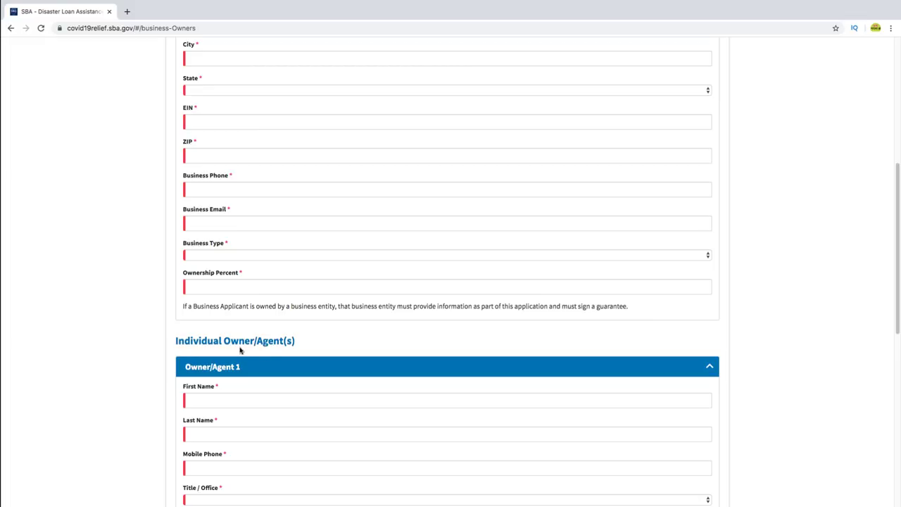
scroll(268, 355, "down", 2)
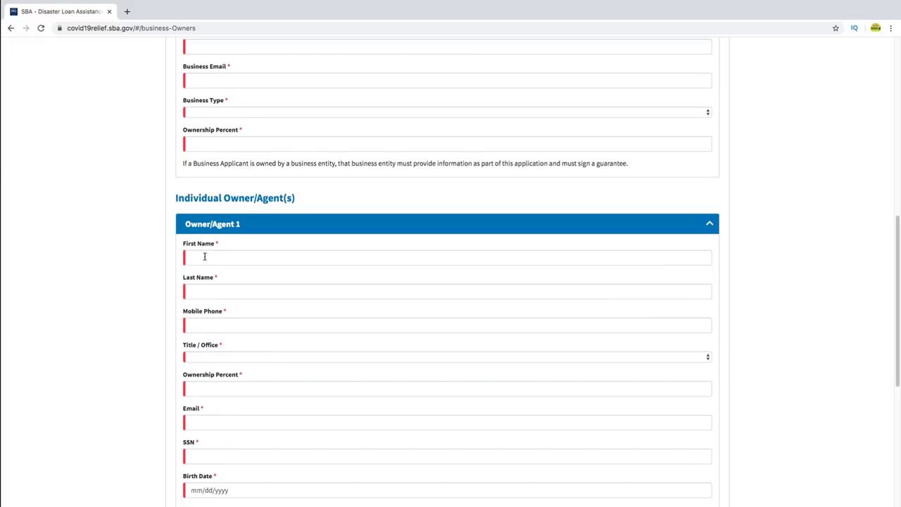
scroll(217, 294, "down", 2)
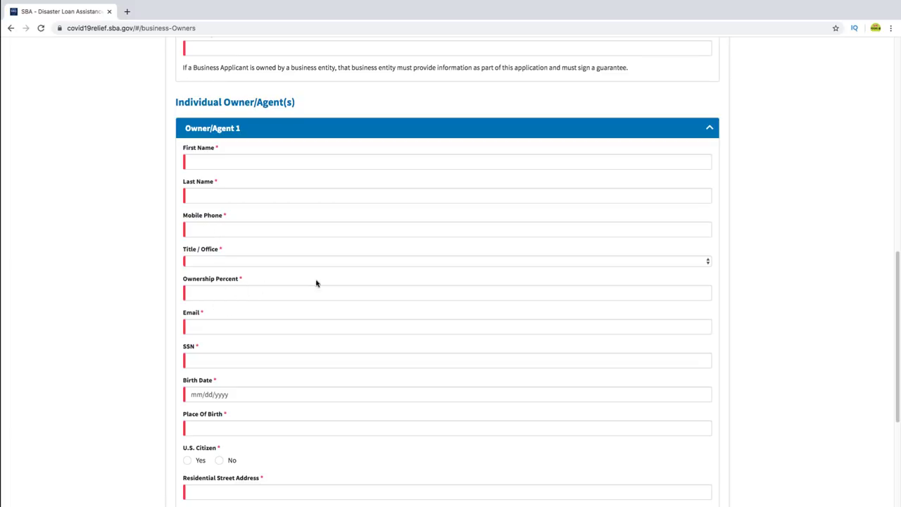
scroll(263, 343, "up", 5)
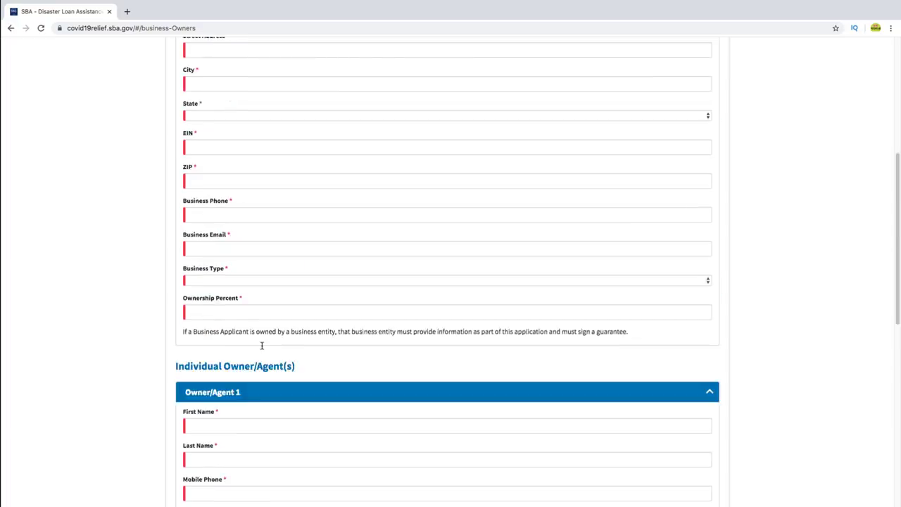
scroll(262, 346, "up", 5)
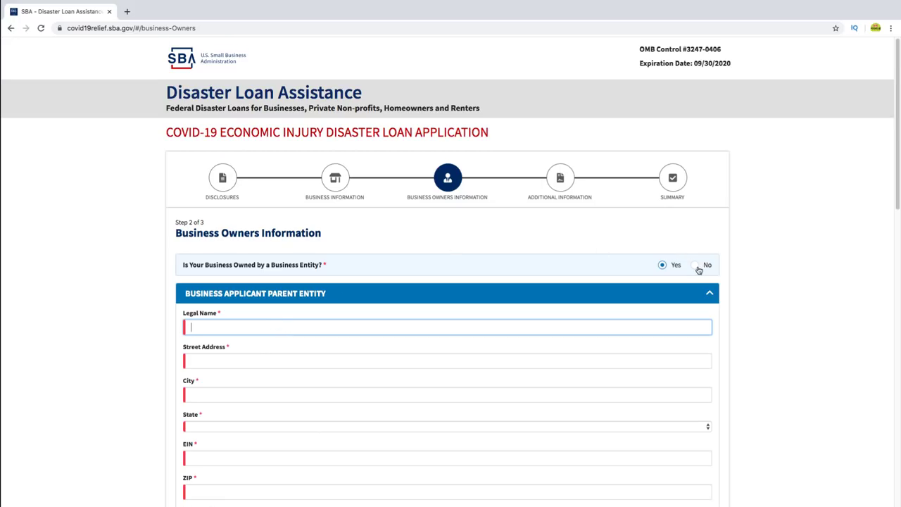
- Answer No to business-entity ownership and look through the empty Owner/Agent 1 fields
left_click(698, 269)
scroll(270, 330, "down", 3)
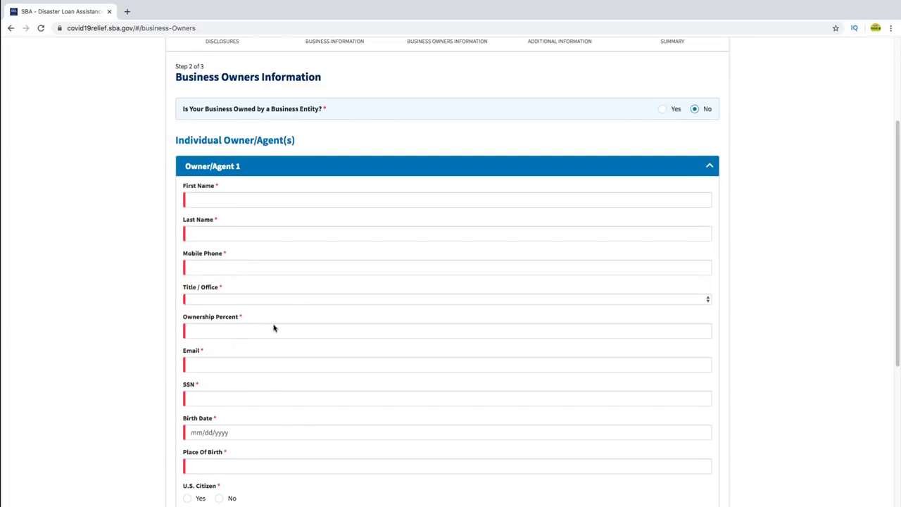
scroll(268, 416, "down", 3)
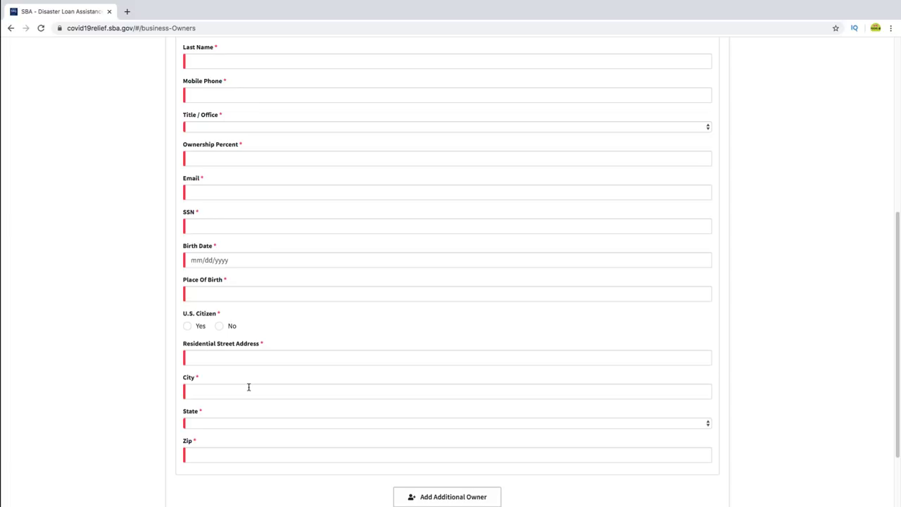
scroll(249, 387, "down", 2)
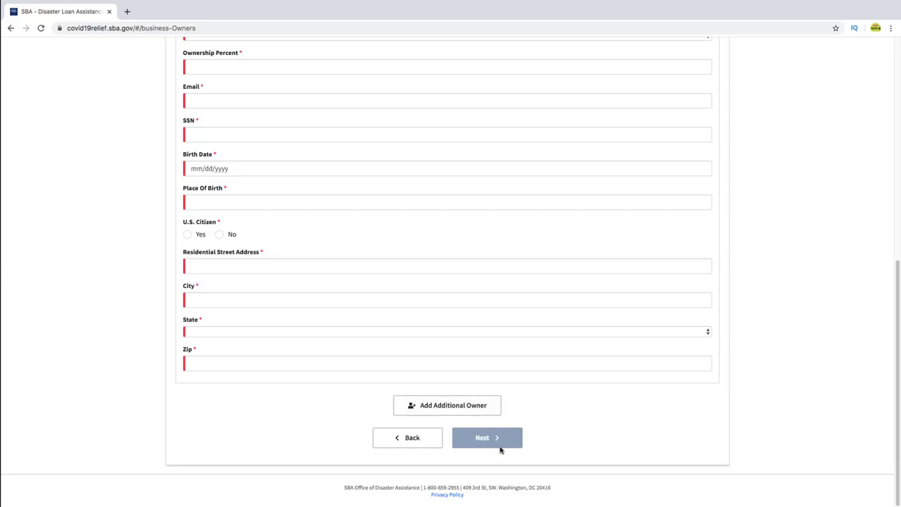
scroll(501, 450, "up", 6)
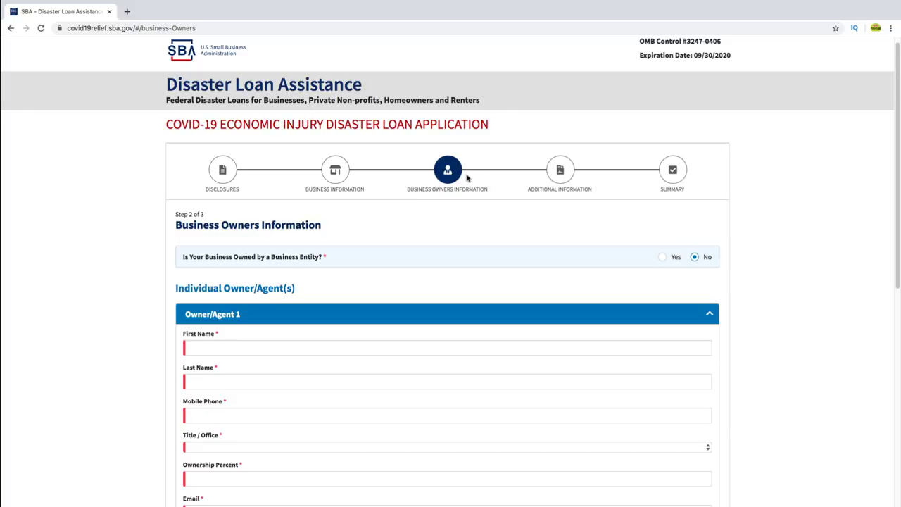
scroll(265, 322, "down", 5)
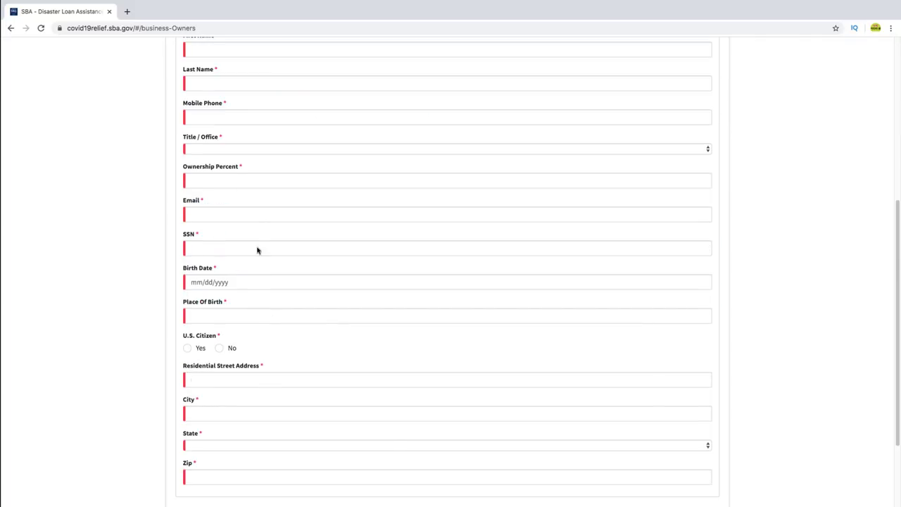
scroll(271, 303, "down", 2)
scroll(284, 359, "up", 10)
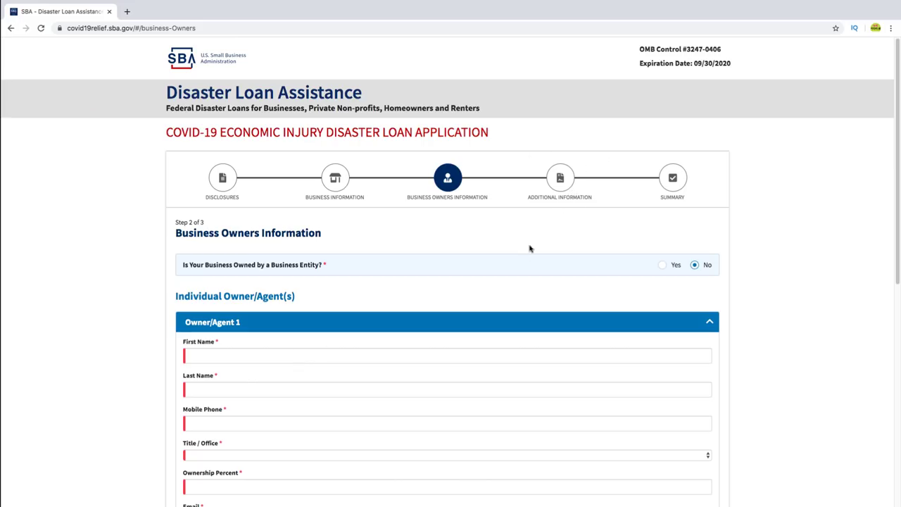
scroll(639, 179, "down", 1)
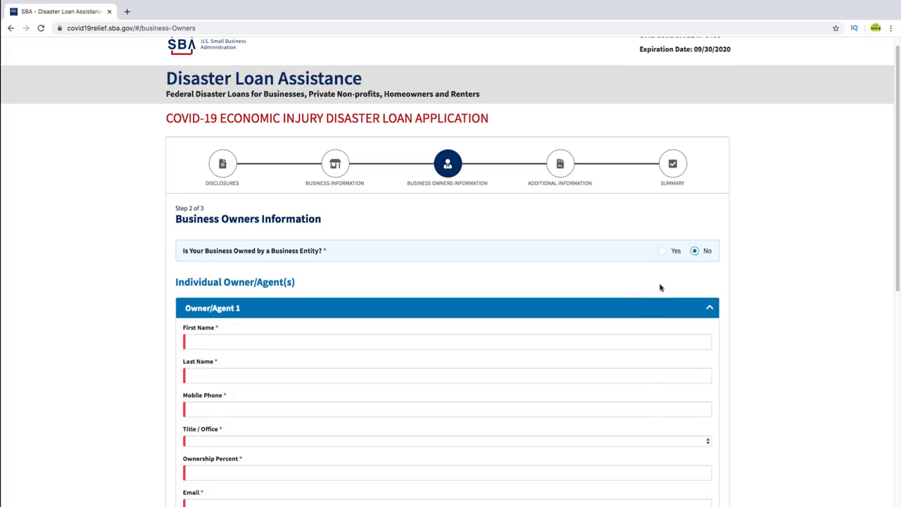
scroll(660, 286, "down", 5)
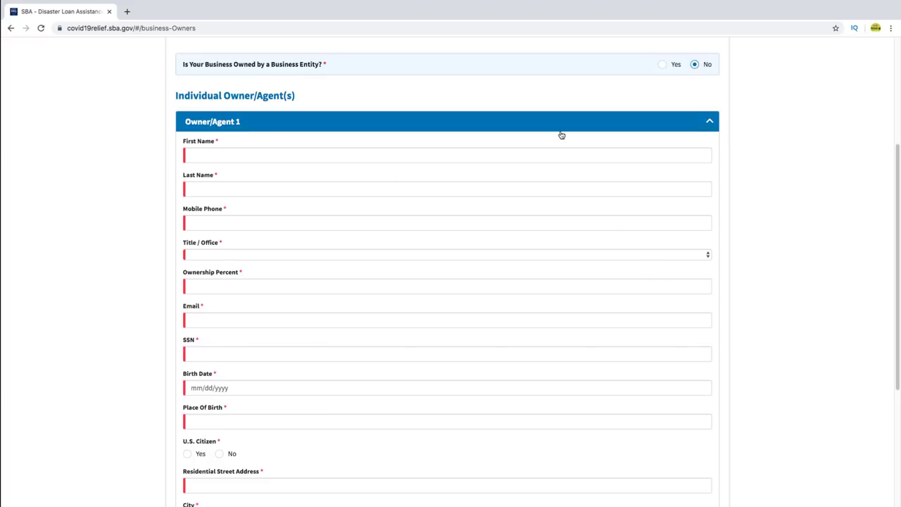
scroll(753, 106, "up", 5)
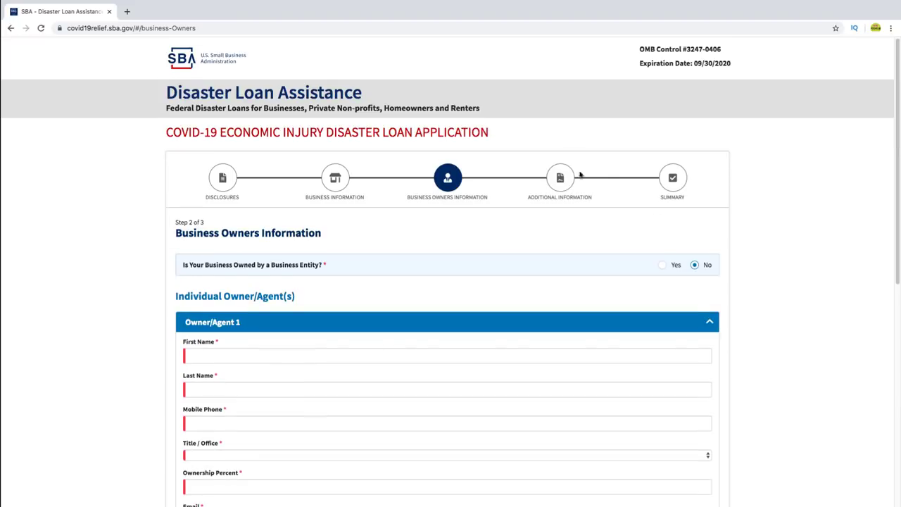
scroll(588, 187, "down", 6)
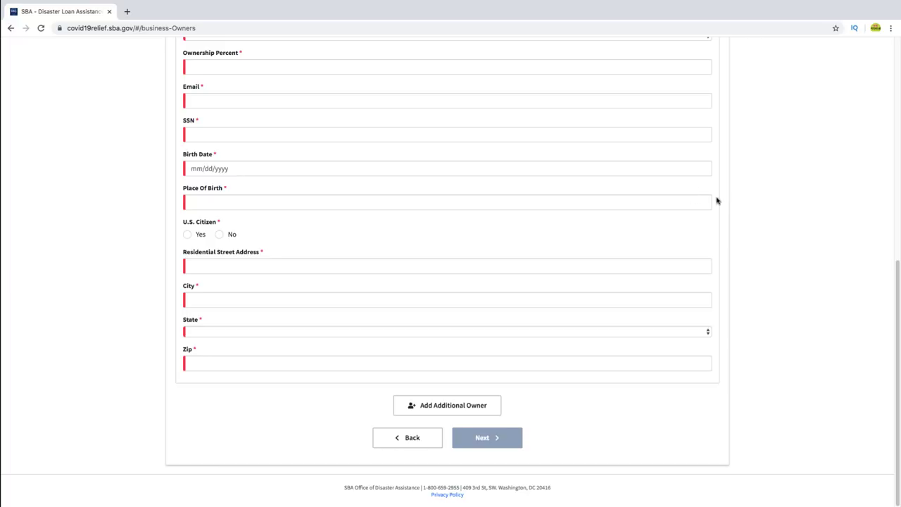
scroll(417, 219, "up", 10)
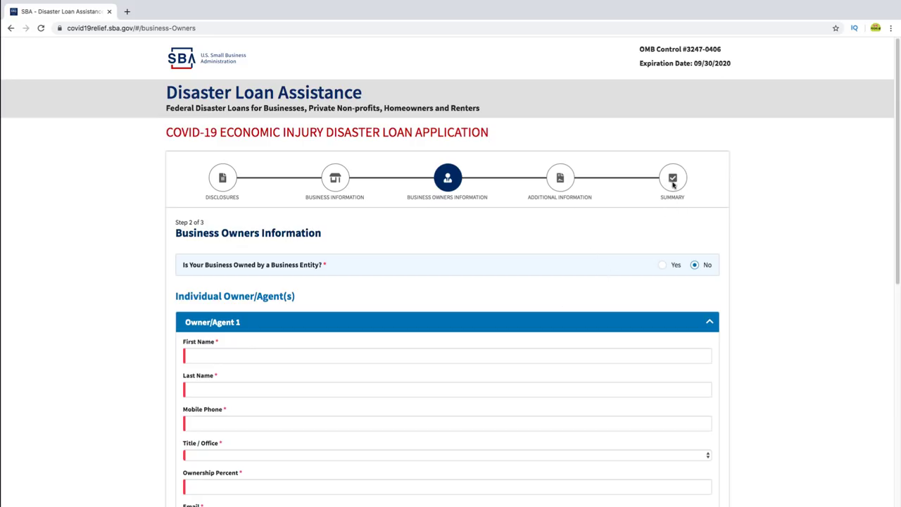
scroll(665, 187, "down", 4)
scroll(665, 187, "down", 2)
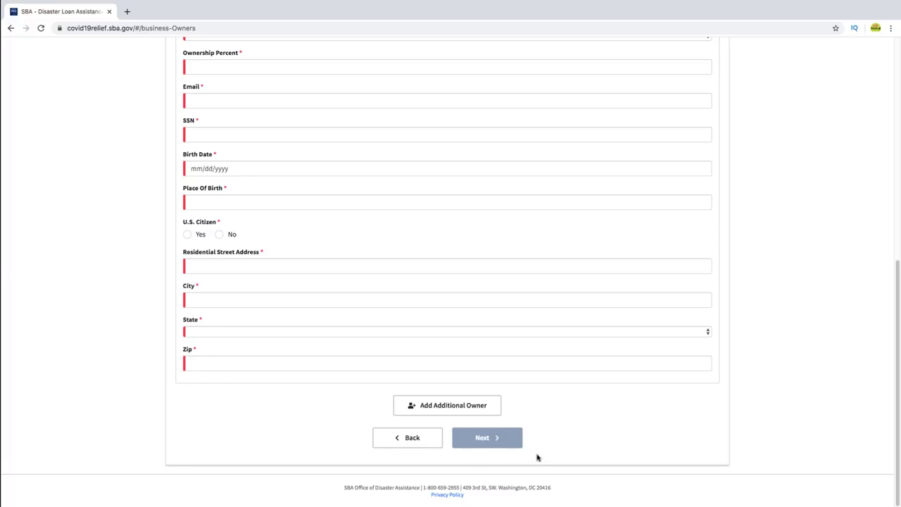
scroll(514, 437, "up", 6)
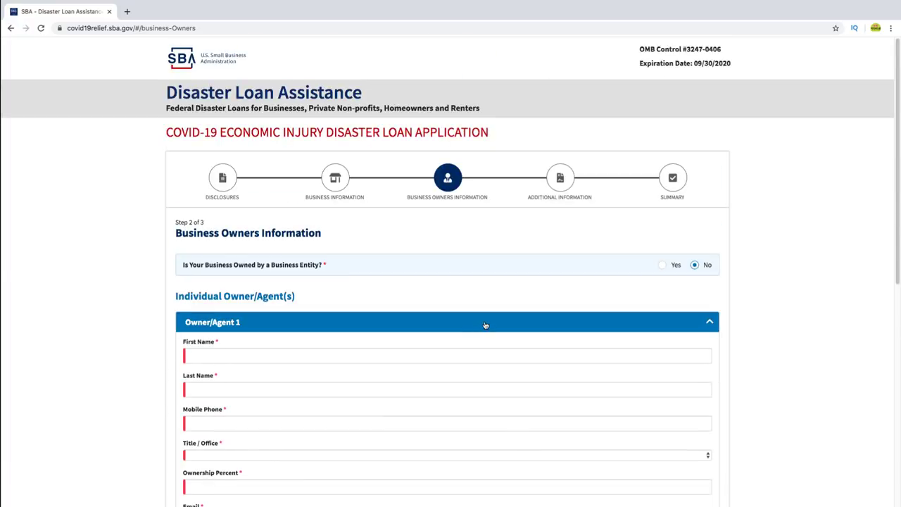